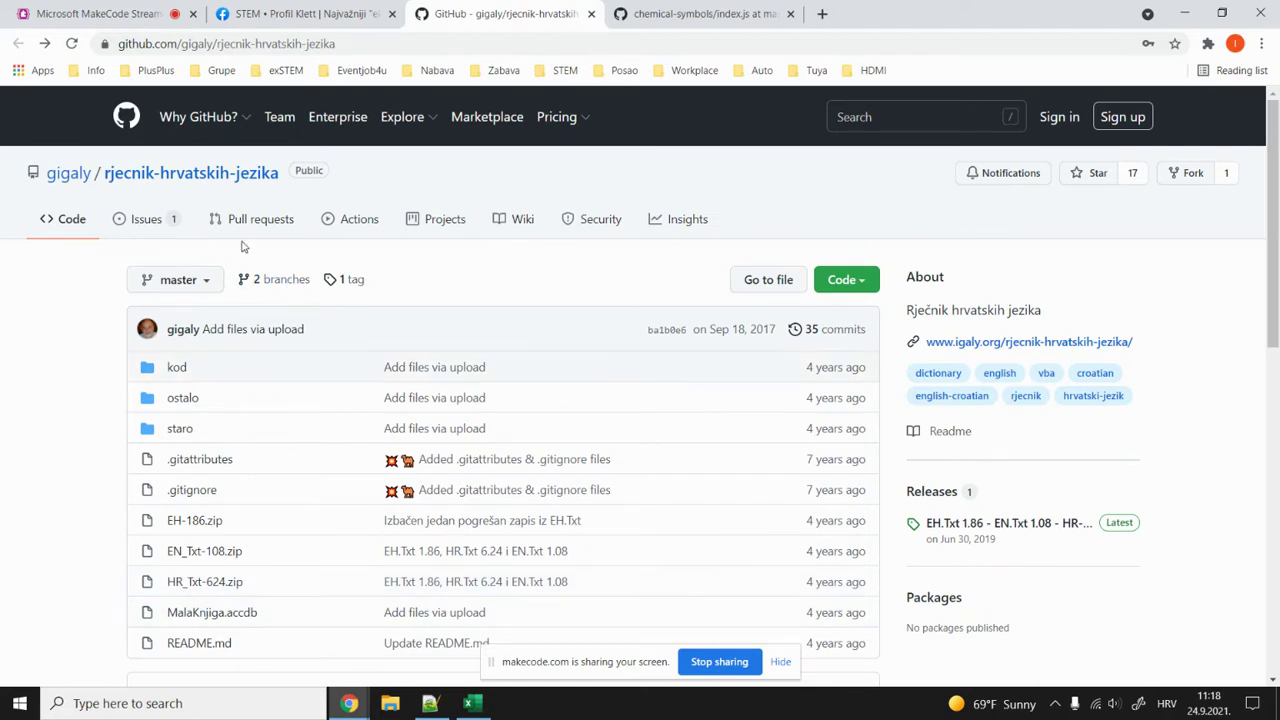
{"action": "left_click", "coordinate": [145, 220]}
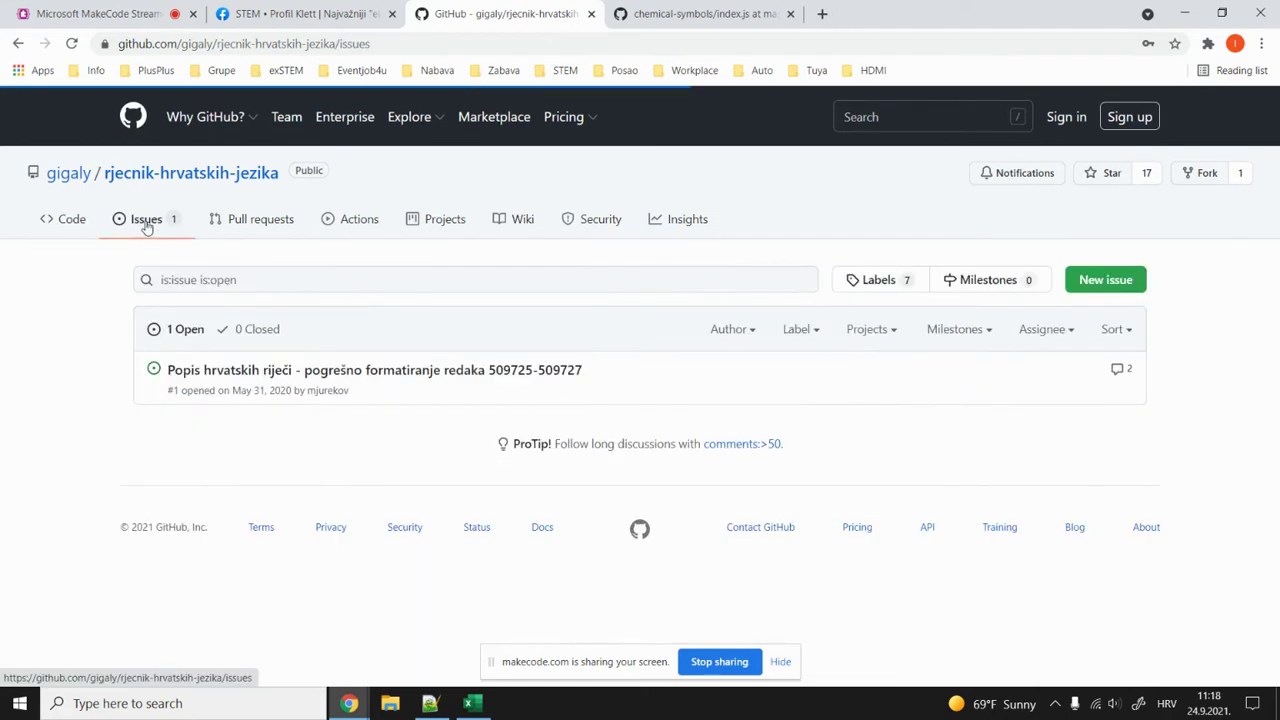
{"action": "left_click", "coordinate": [415, 372]}
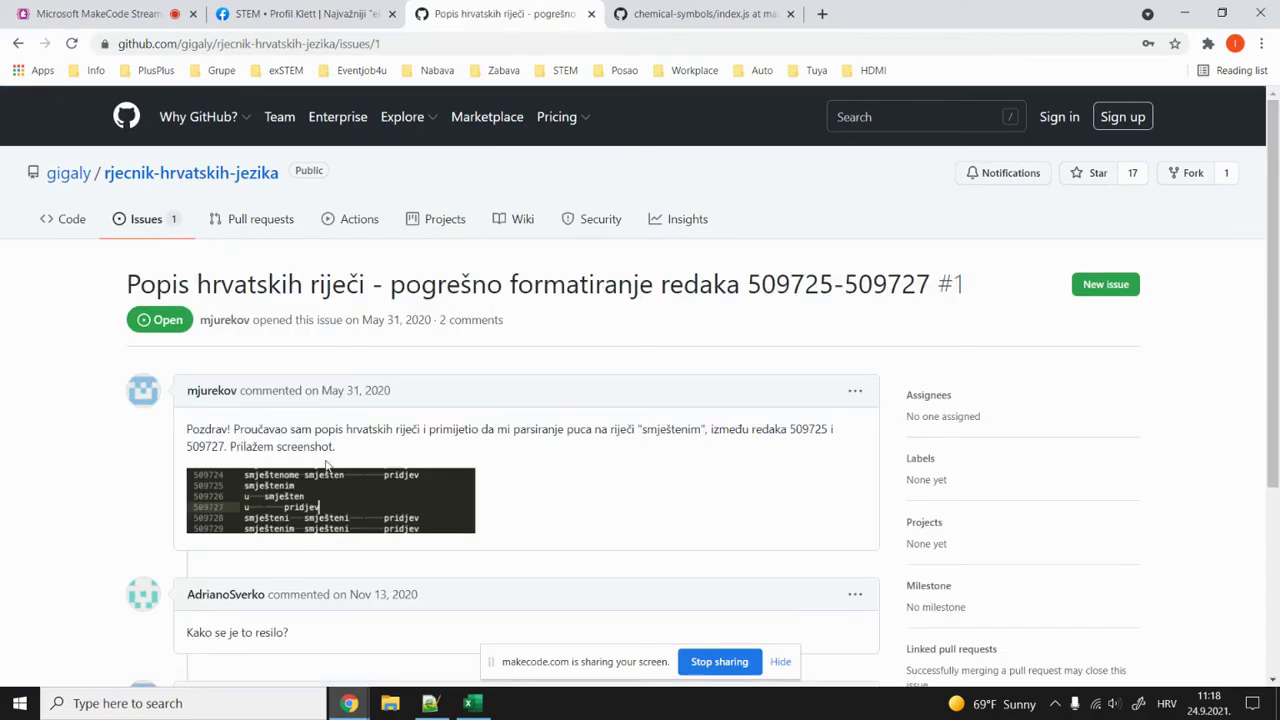
Copy the entire contents of HR_Txt-624.txt from Notepad++ into the blank Excel sheet, starting at cell A1.
{"action": "left_click", "coordinate": [430, 703]}
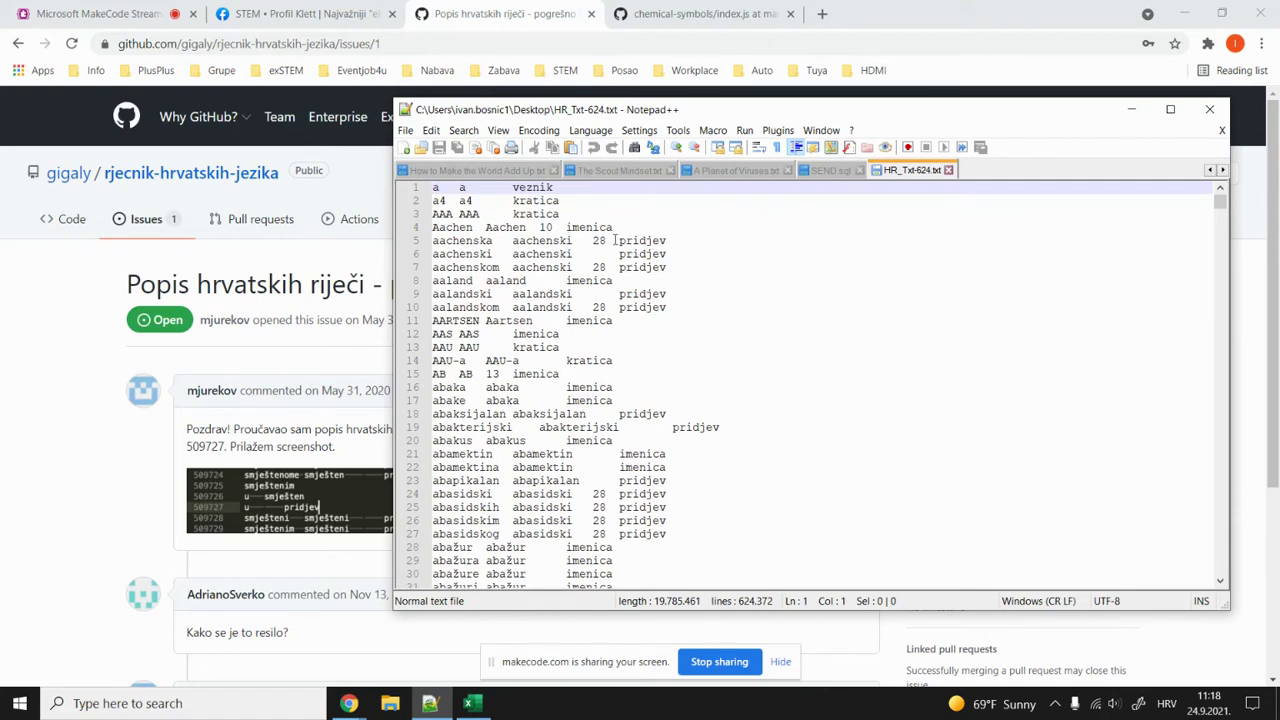
{"action": "left_click", "coordinate": [661, 324]}
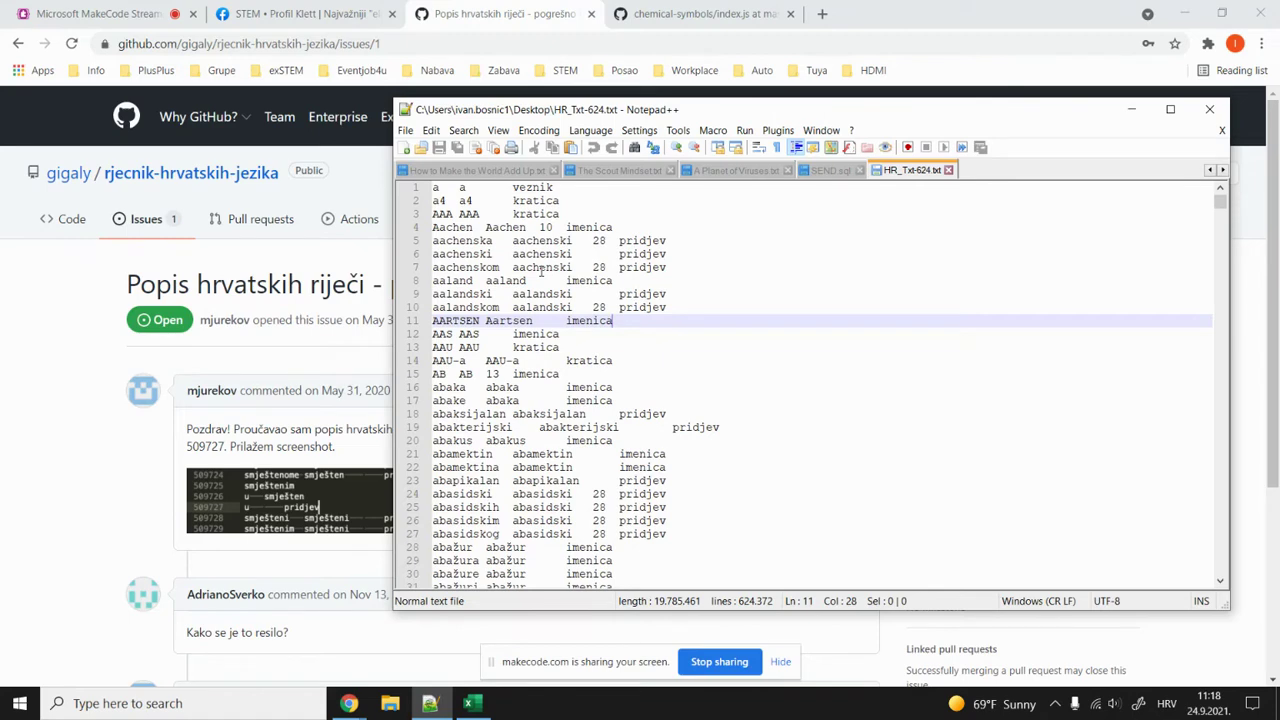
{"action": "key", "text": "ctrl+a"}
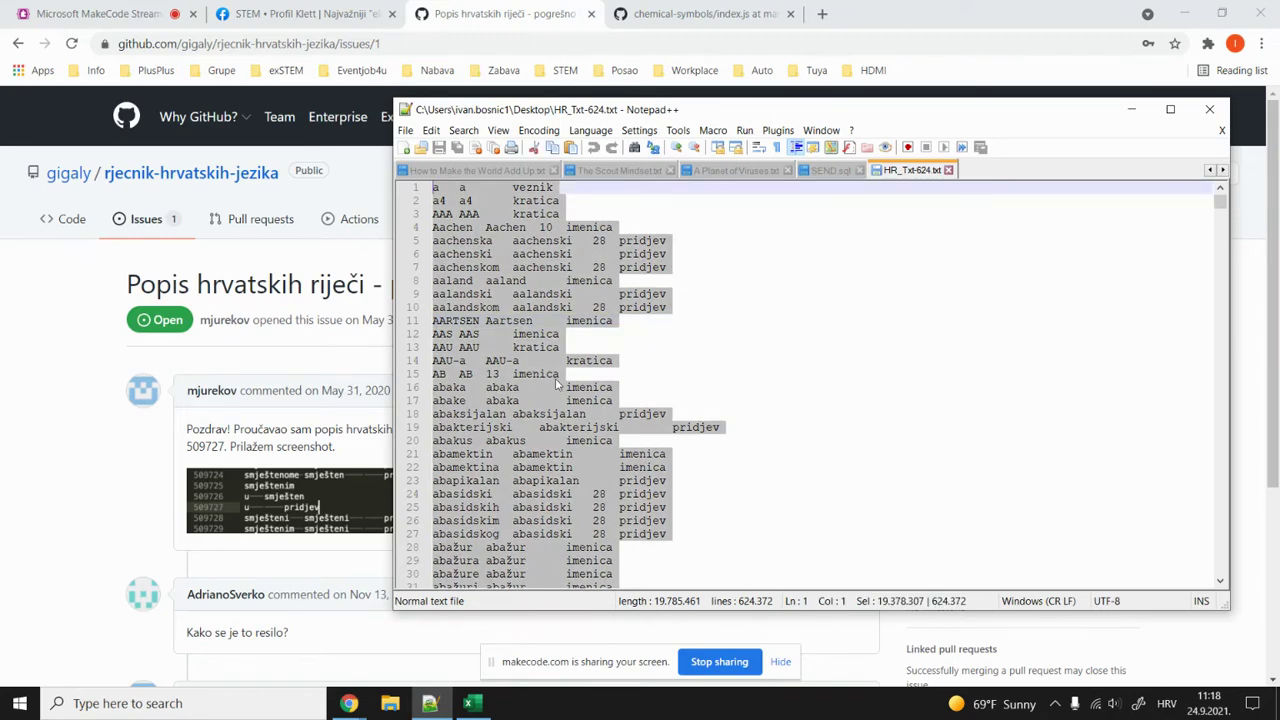
{"action": "left_click", "coordinate": [472, 703]}
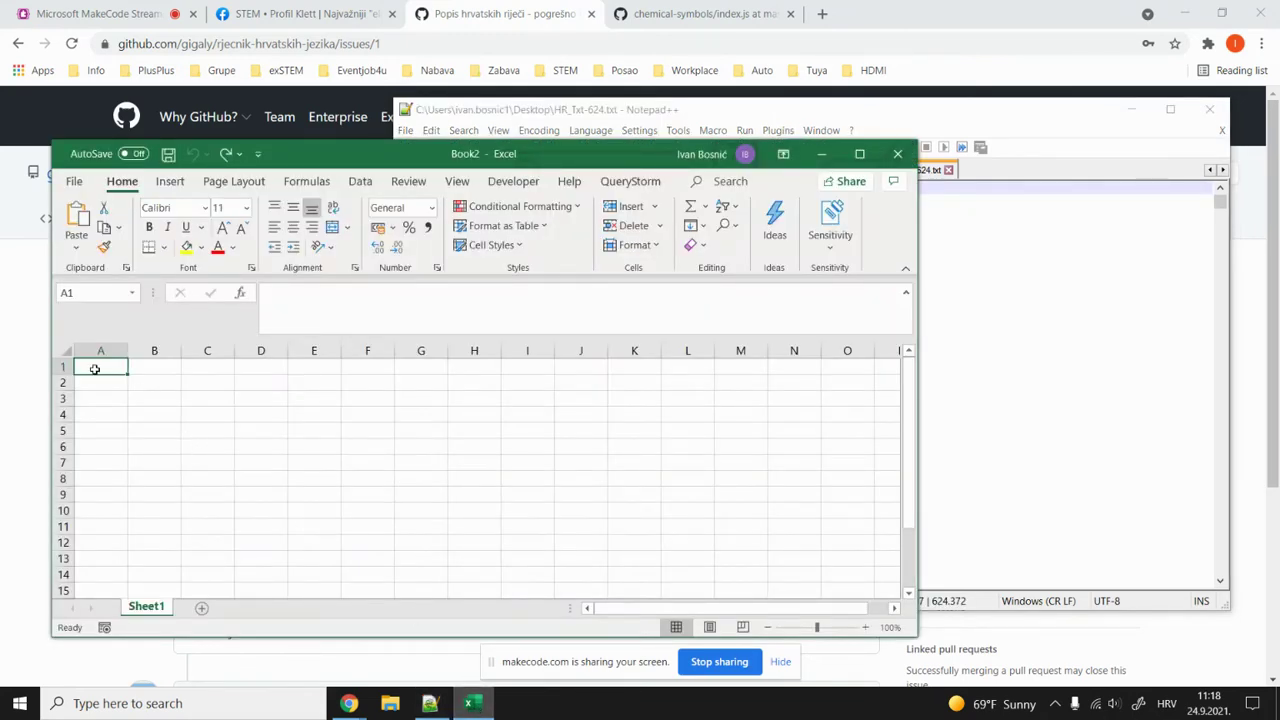
{"action": "key", "text": "ctrl+v"}
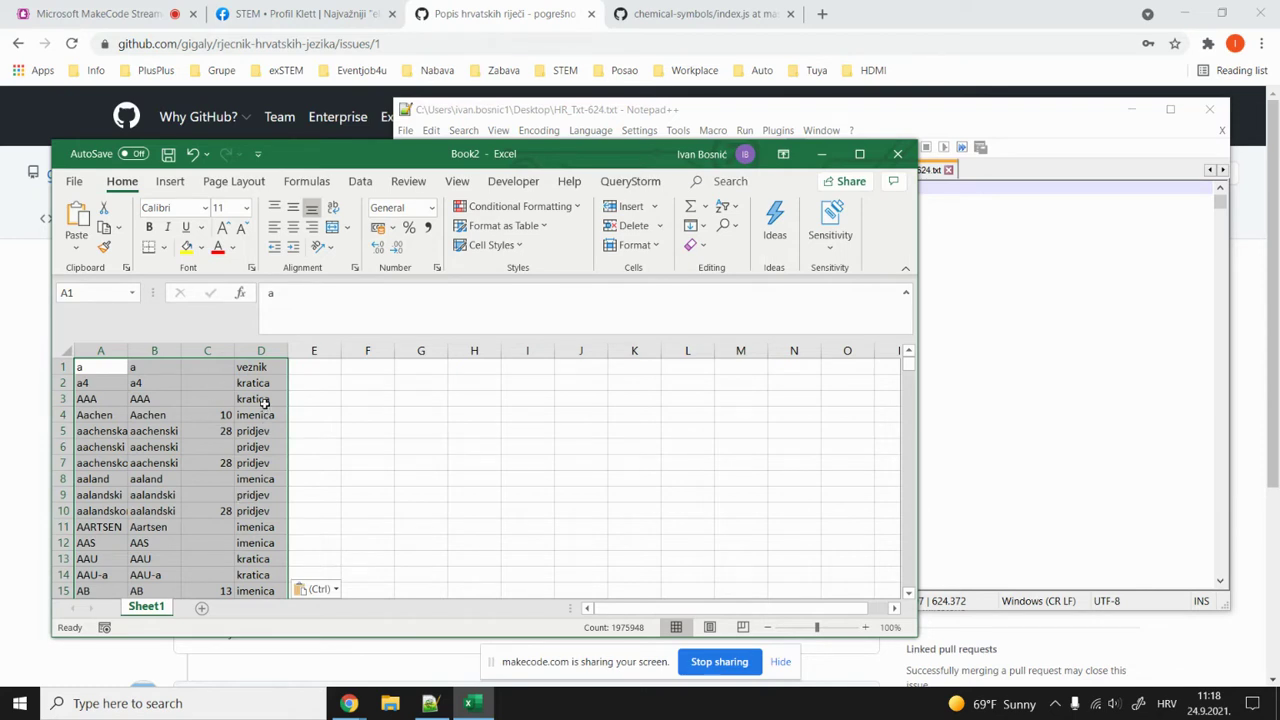
Delete the inflected-word, number and word-type columns, keeping only the base-form words in column A.
{"action": "left_click", "coordinate": [98, 351]}
{"action": "right_click", "coordinate": [96, 352]}
{"action": "left_click", "coordinate": [141, 522]}
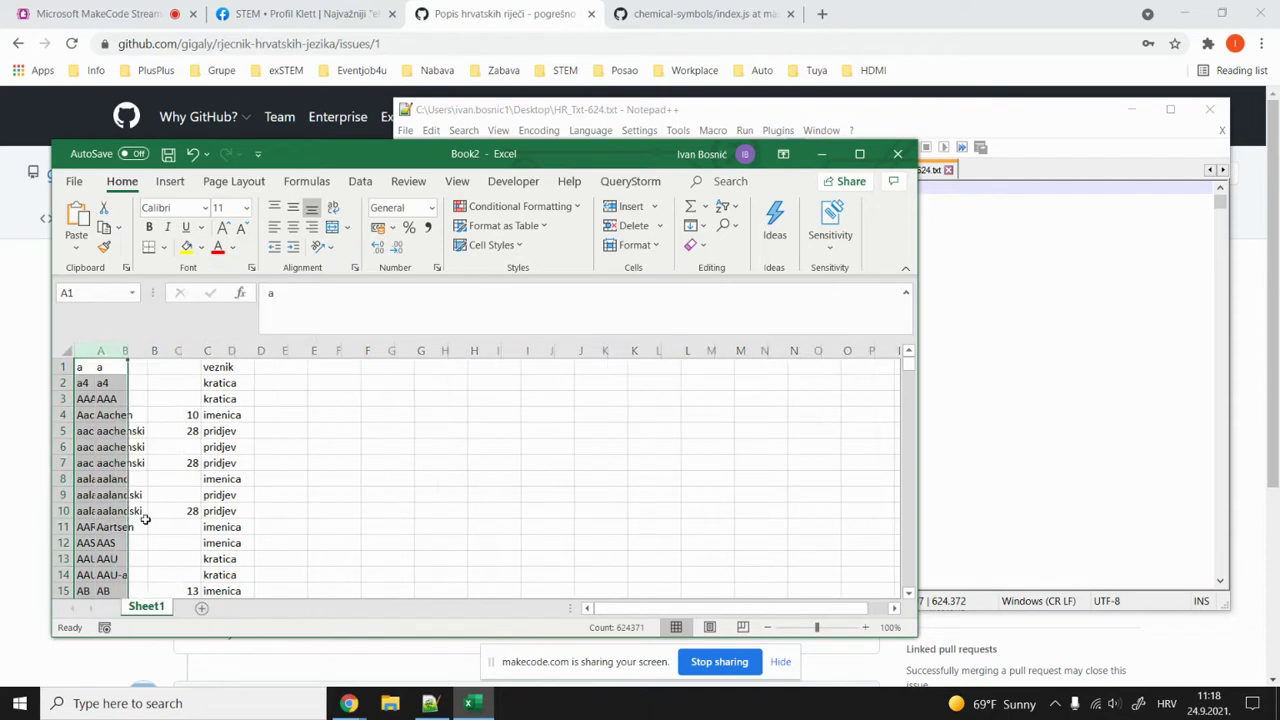
{"action": "left_click", "coordinate": [169, 351]}
{"action": "right_click", "coordinate": [176, 352]}
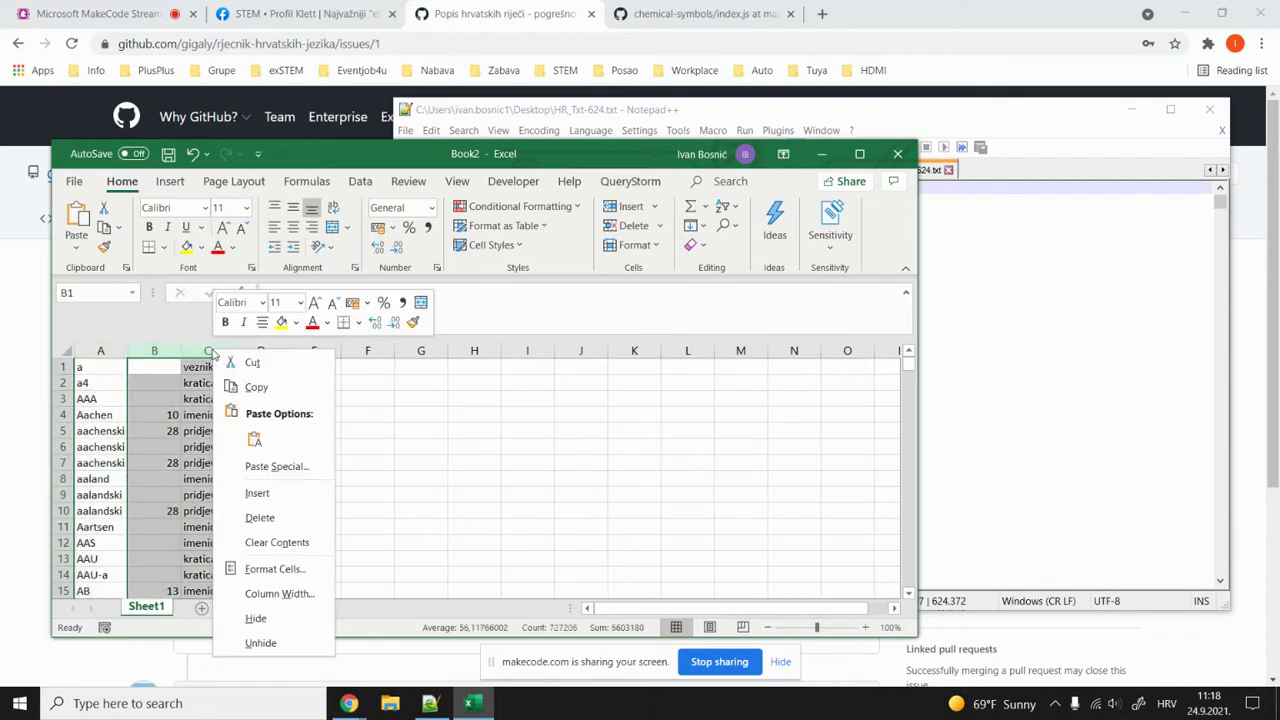
{"action": "left_click", "coordinate": [260, 518]}
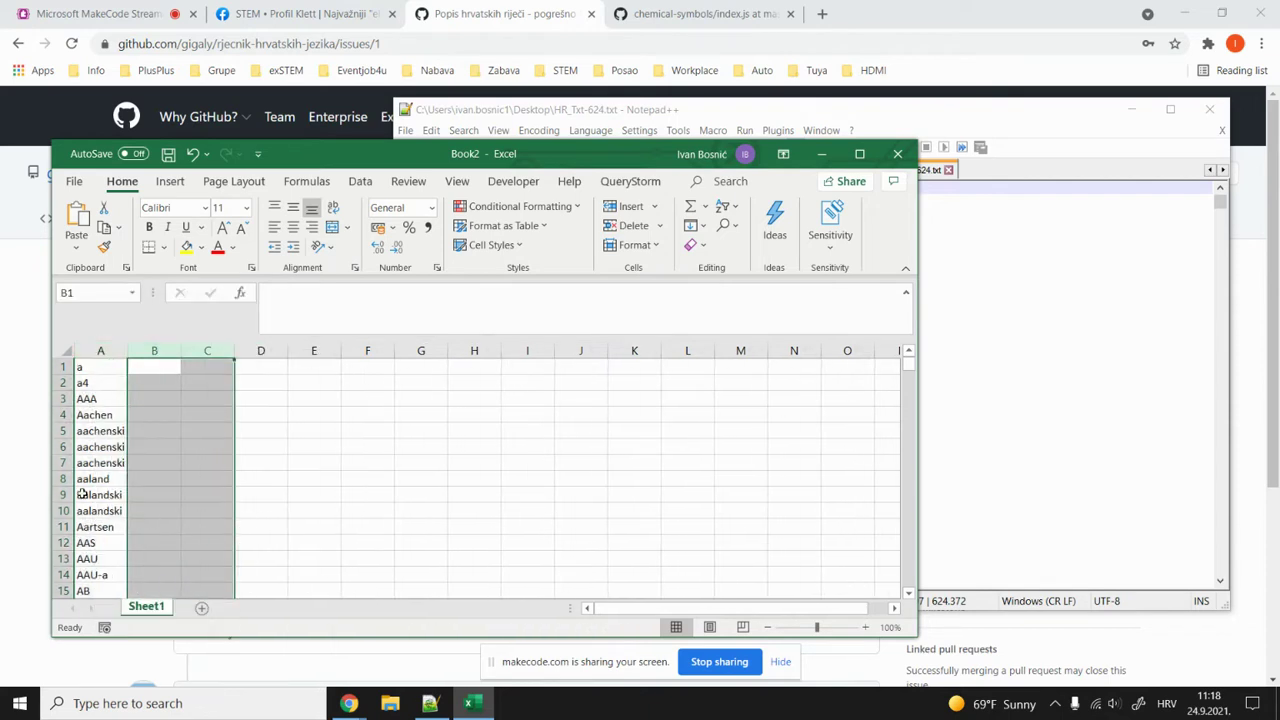
Remove the duplicate values from column A, treating the data as having no headers.
{"action": "scroll", "coordinate": [82, 492], "scroll_direction": "down", "scroll_amount": 6}
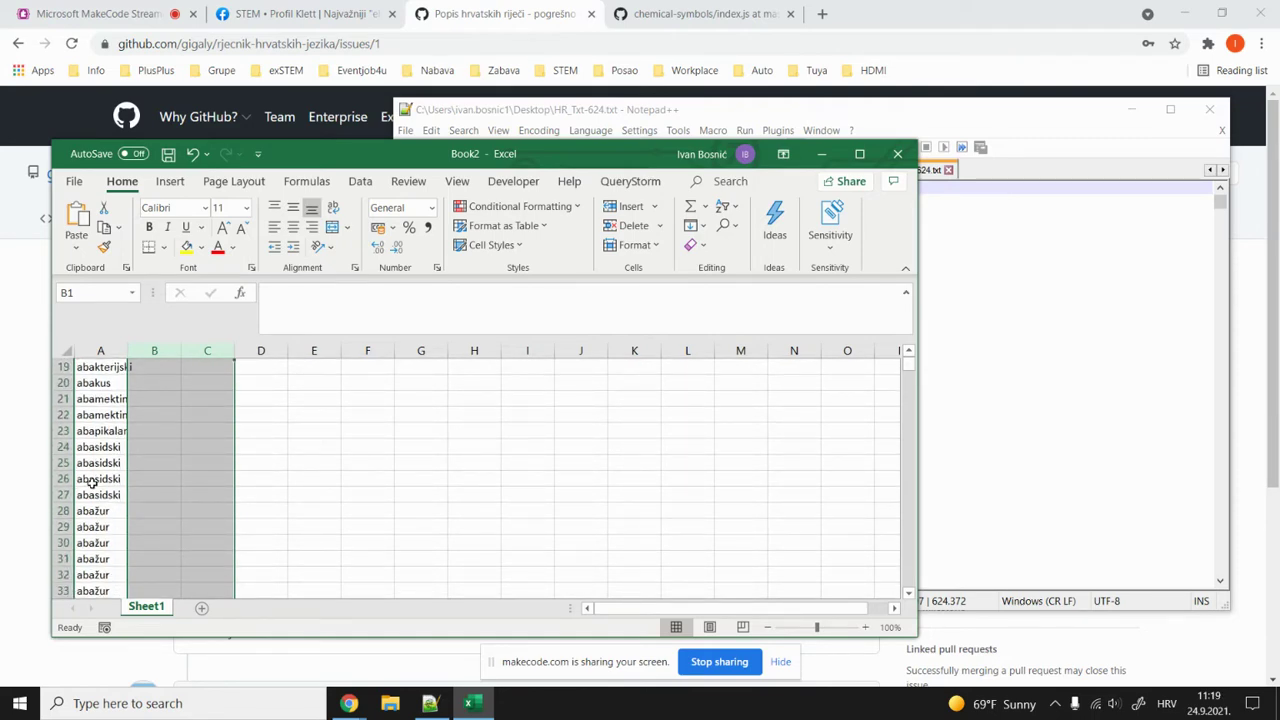
{"action": "scroll", "coordinate": [91, 483], "scroll_direction": "up", "scroll_amount": 6}
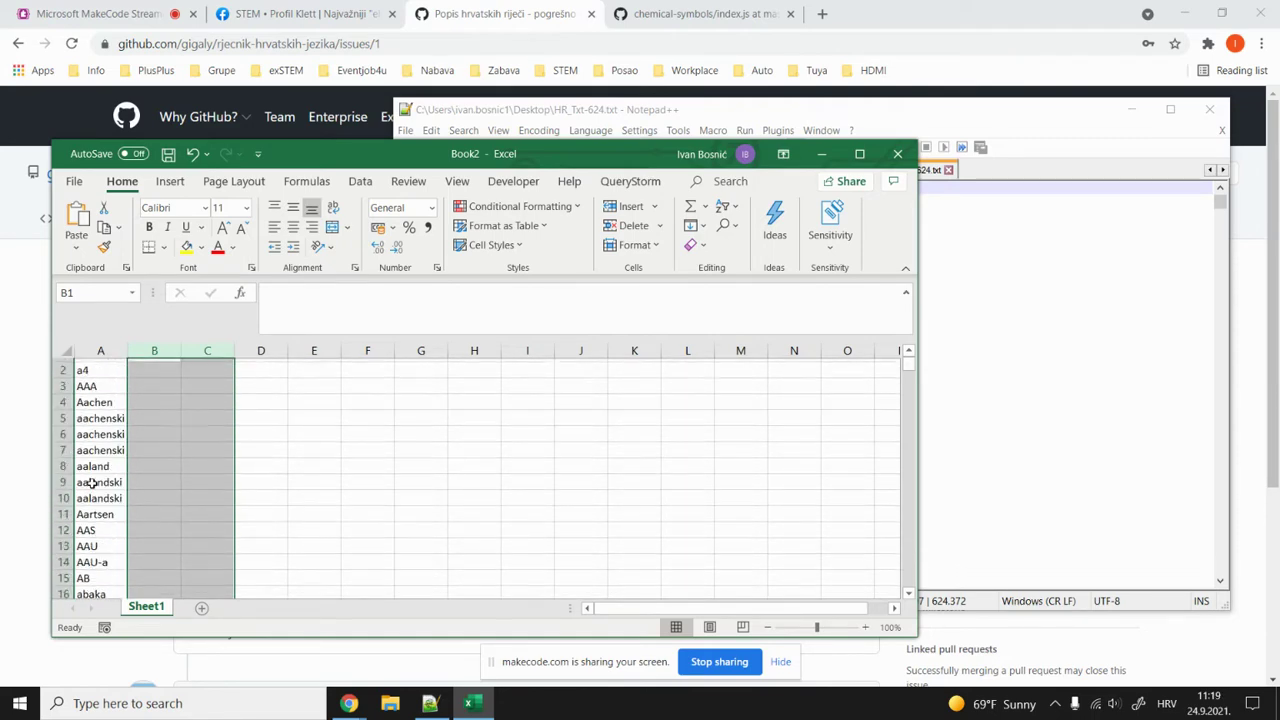
{"action": "left_click", "coordinate": [101, 350]}
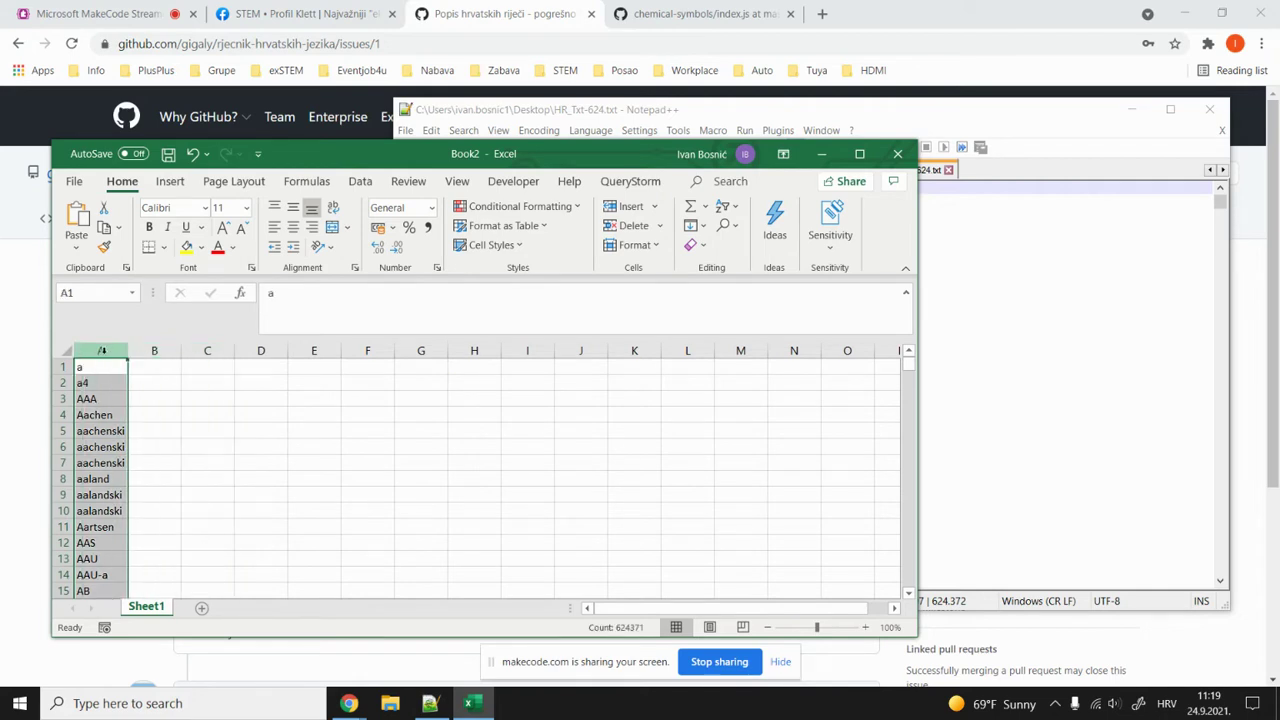
{"action": "left_click", "coordinate": [360, 182]}
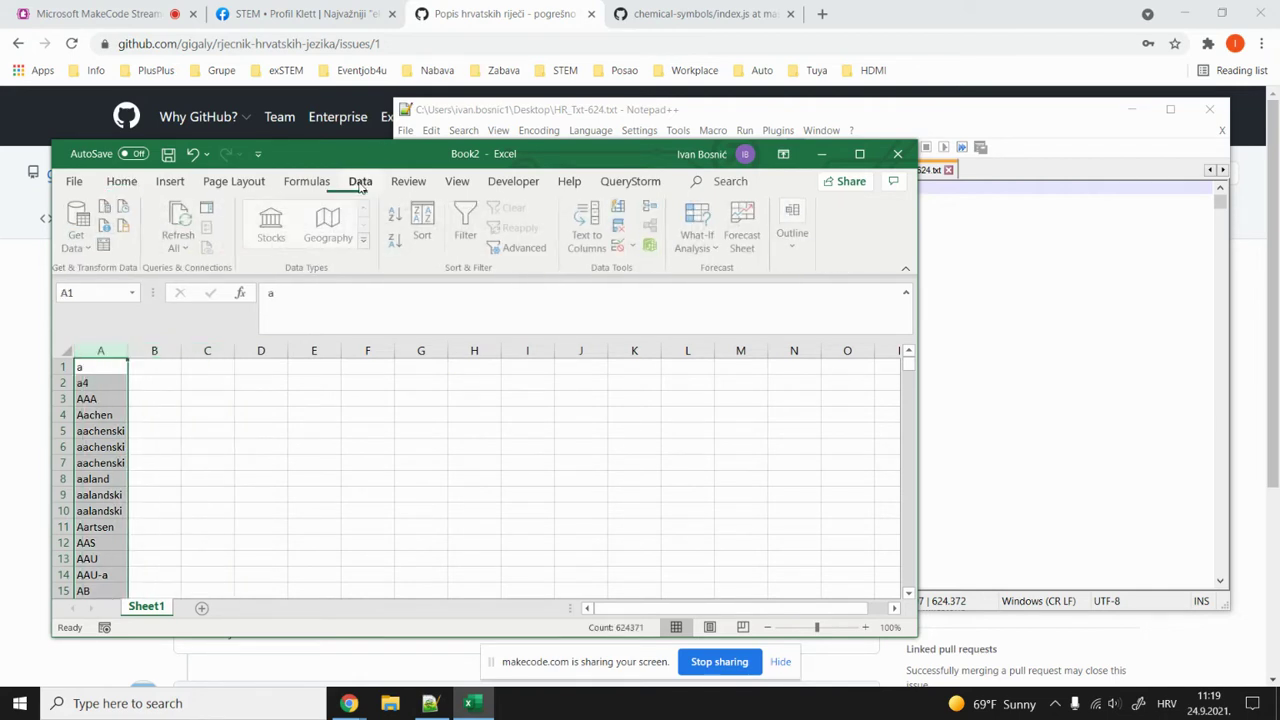
{"action": "left_click", "coordinate": [620, 230]}
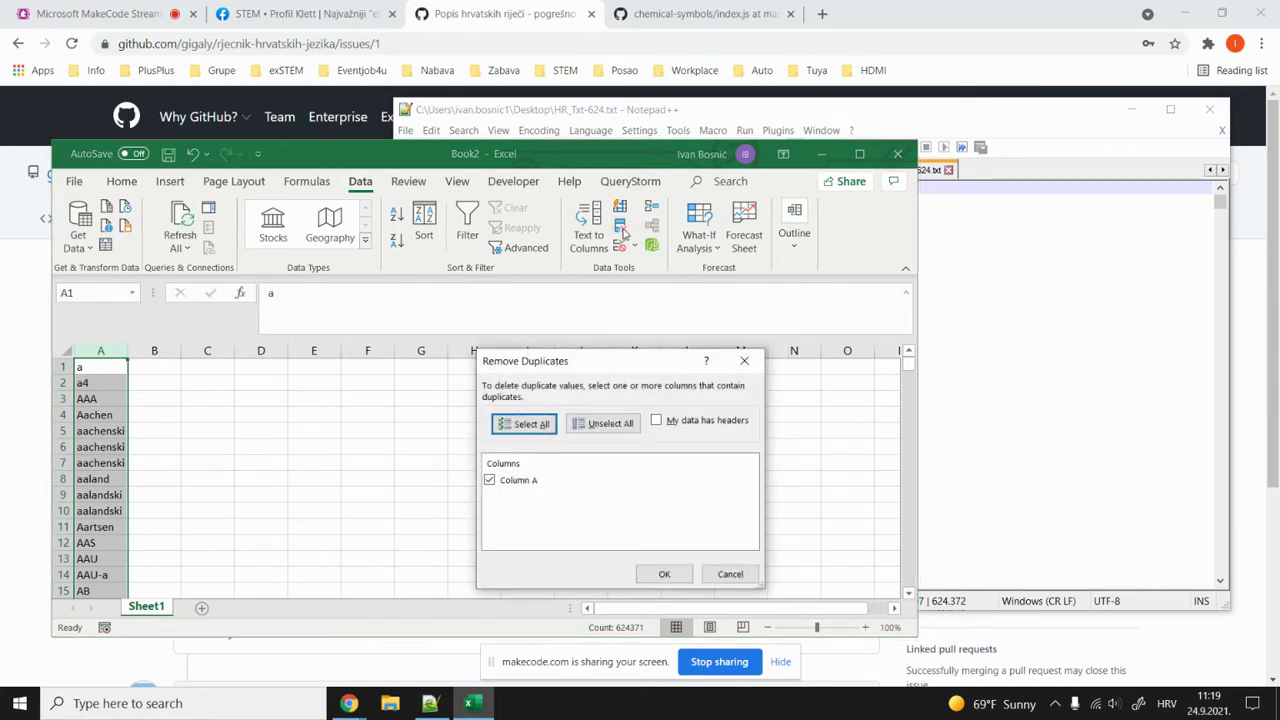
{"action": "left_click", "coordinate": [664, 574]}
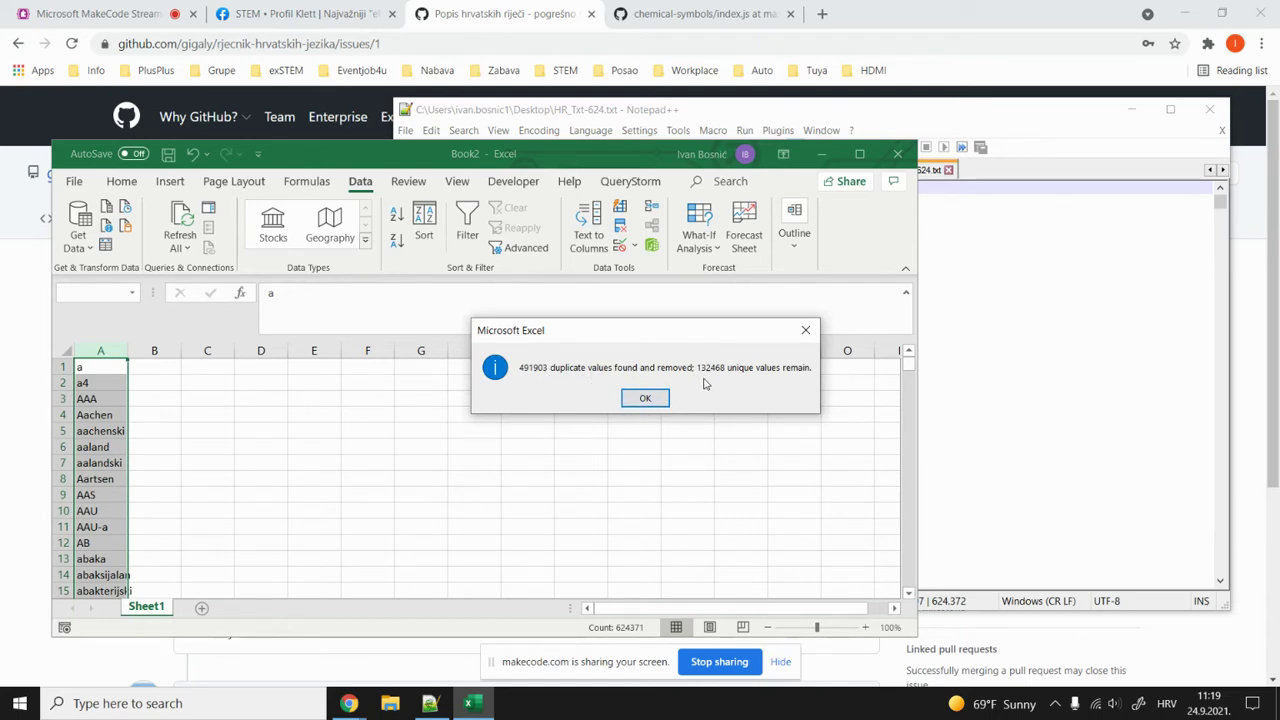
{"action": "left_click", "coordinate": [646, 398]}
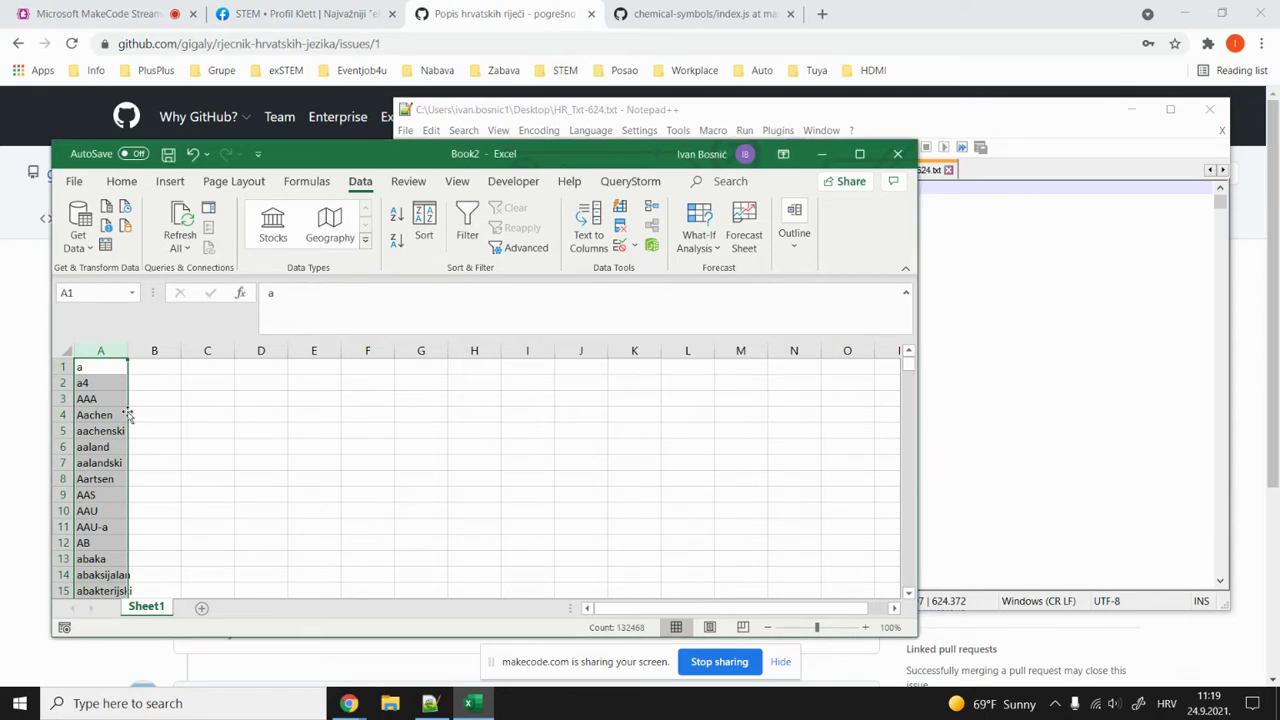
Copy the word list from column A into a new Notepad++ document and remove the empty last line.
{"action": "left_click", "coordinate": [101, 368]}
{"action": "key", "text": "ctrl+shift+Down"}
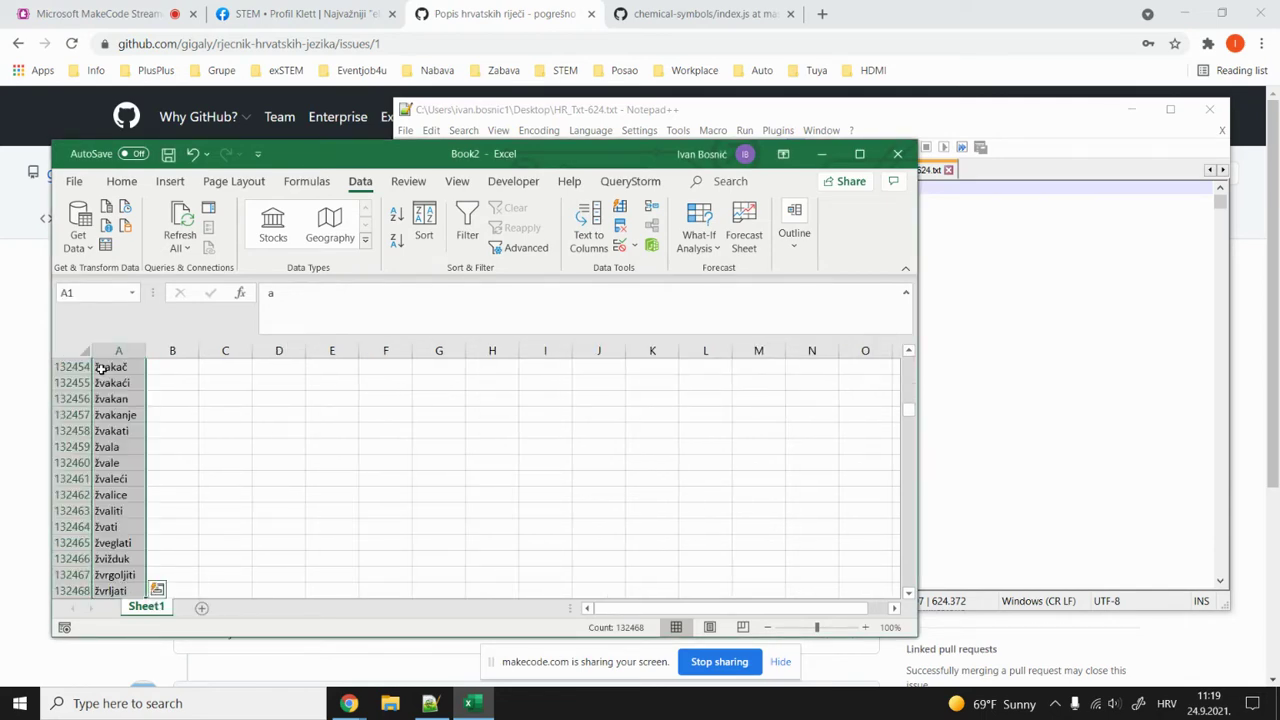
{"action": "key", "text": "ctrl+c"}
{"action": "left_click", "coordinate": [428, 700]}
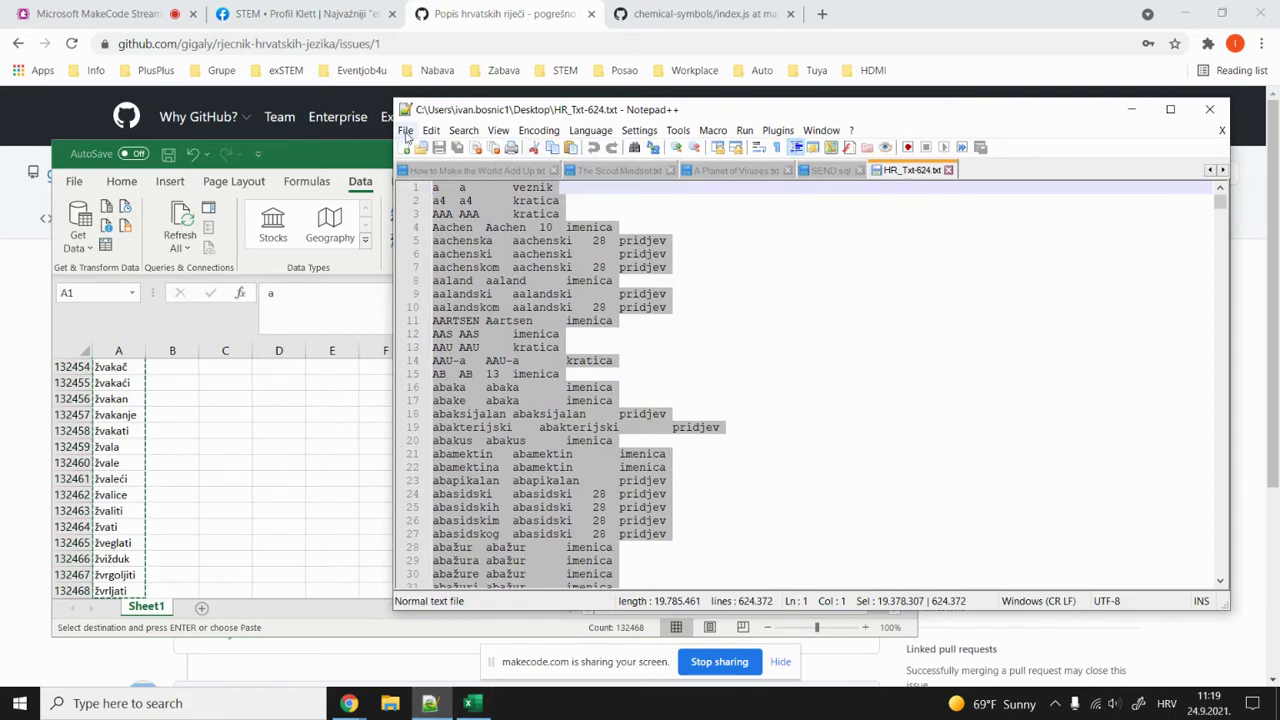
{"action": "left_click", "coordinate": [405, 130]}
{"action": "left_click", "coordinate": [410, 148]}
{"action": "key", "text": "ctrl+v"}
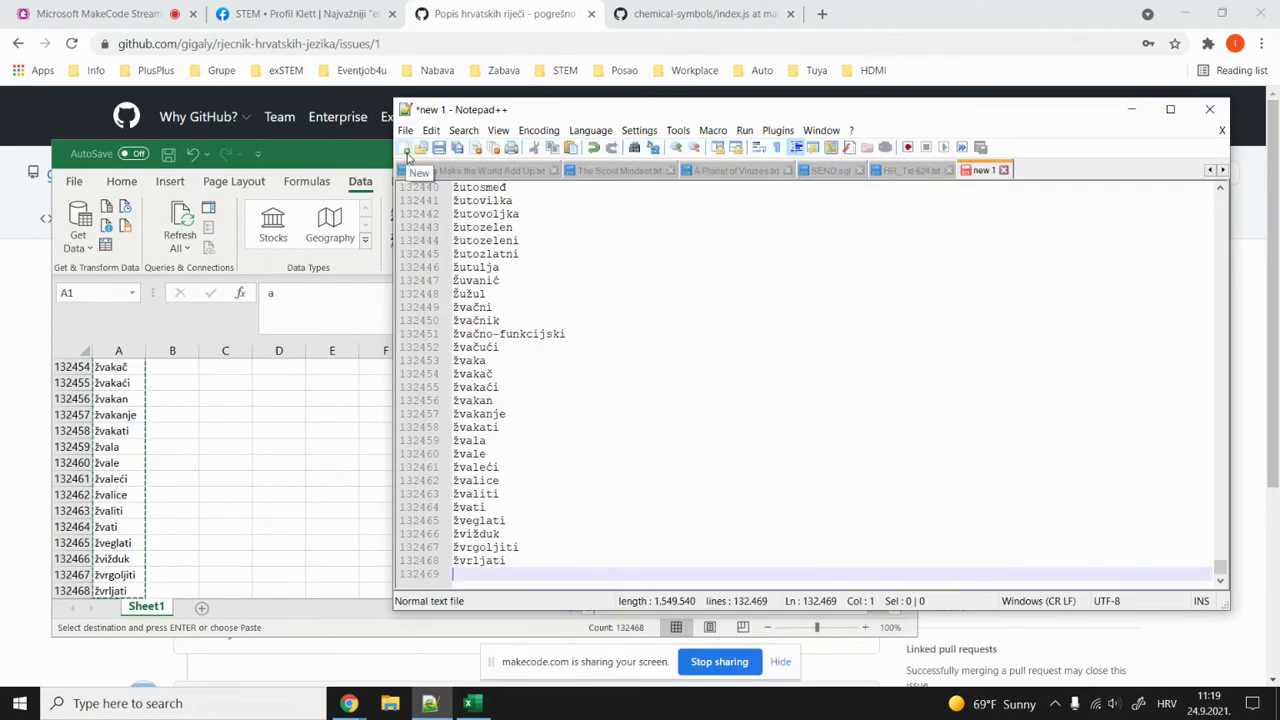
{"action": "key", "text": "BackSpace"}
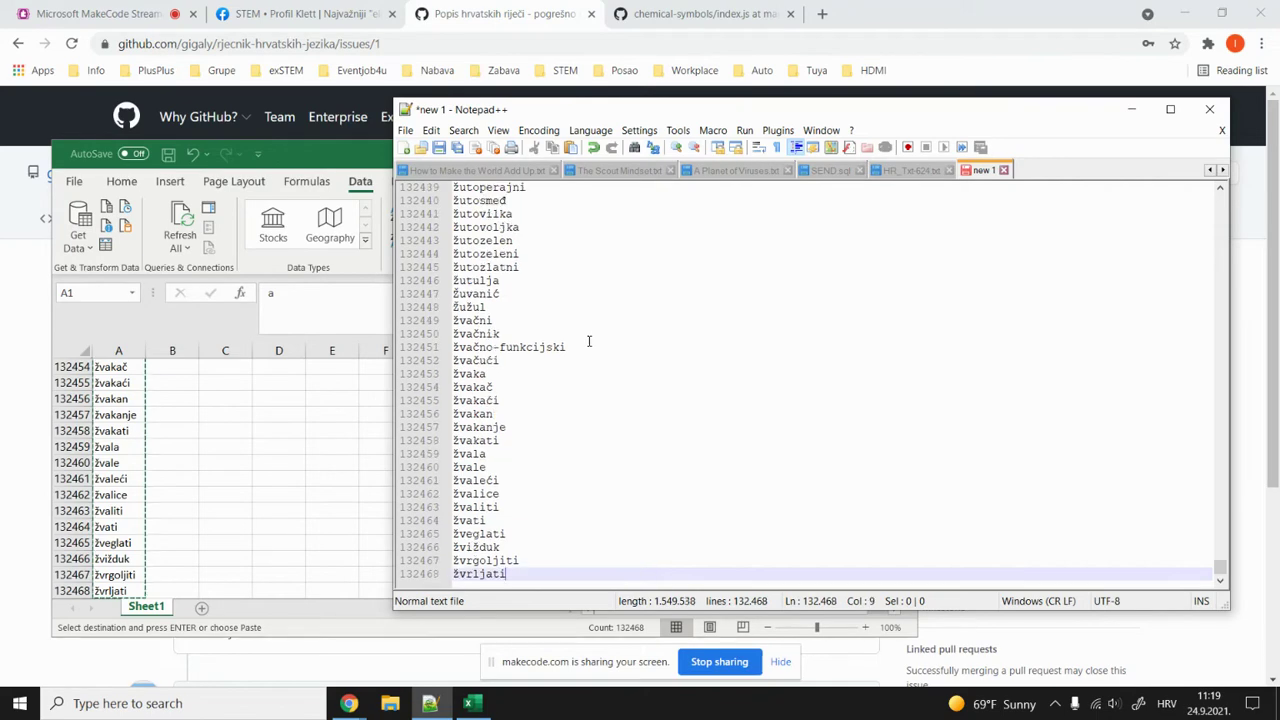
{"action": "left_click_drag", "start_coordinate": [1222, 578], "coordinate": [1220, 192]}
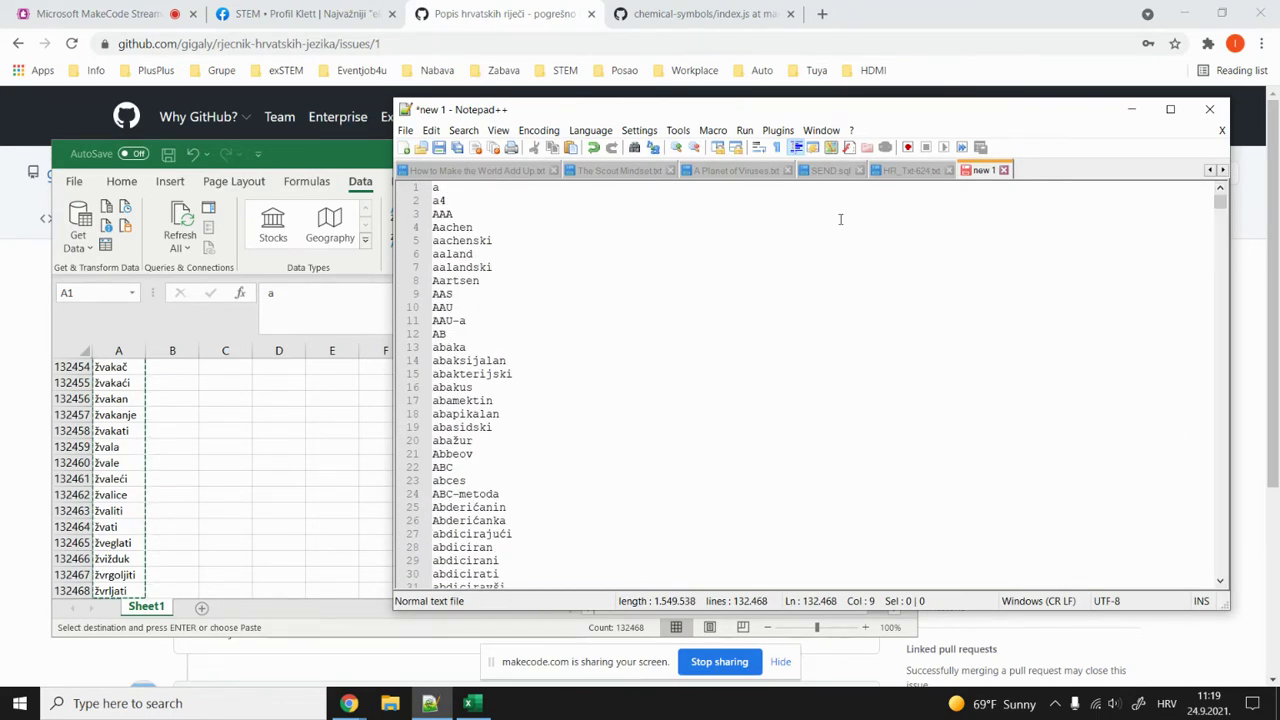
Copy all the code of the chemical-symbols index.js file on GitHub into another new Notepad++ document.
{"action": "left_click", "coordinate": [724, 14]}
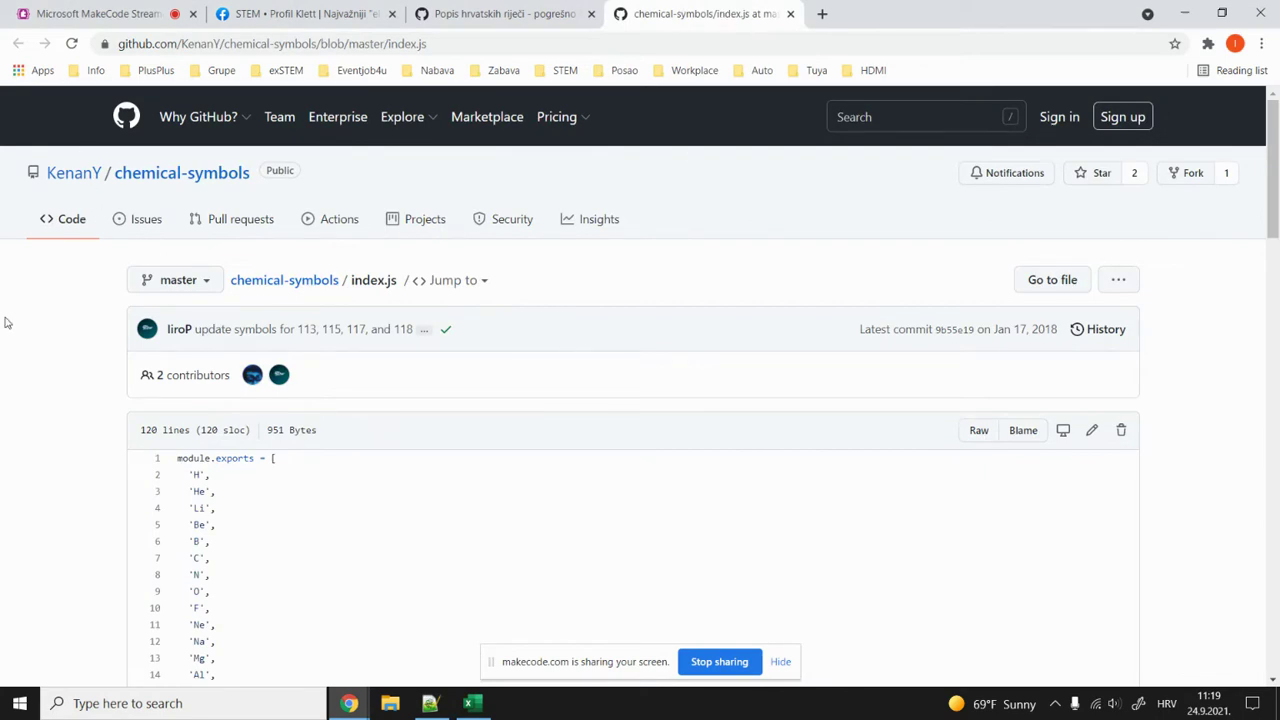
{"action": "scroll", "coordinate": [160, 510], "scroll_direction": "down", "scroll_amount": 3}
{"action": "scroll", "coordinate": [210, 320], "scroll_direction": "down", "scroll_amount": 15}
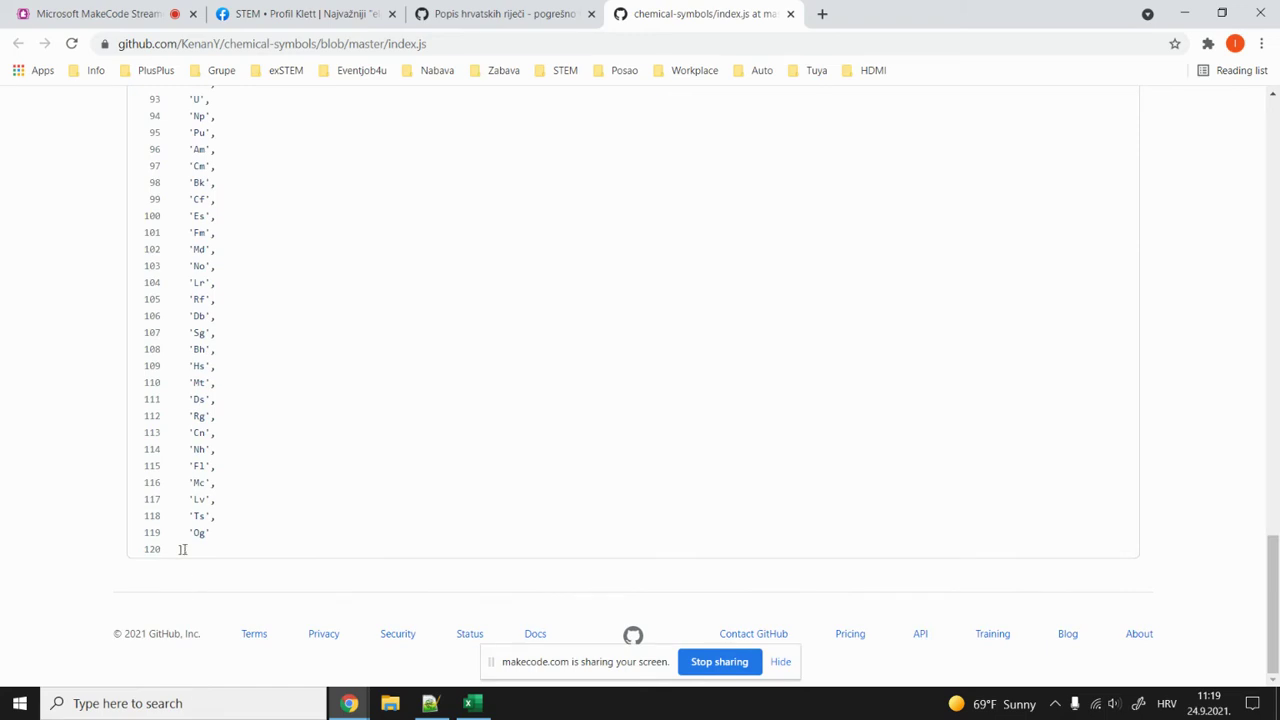
{"action": "left_click_drag", "start_coordinate": [186, 551], "coordinate": [183, 470]}
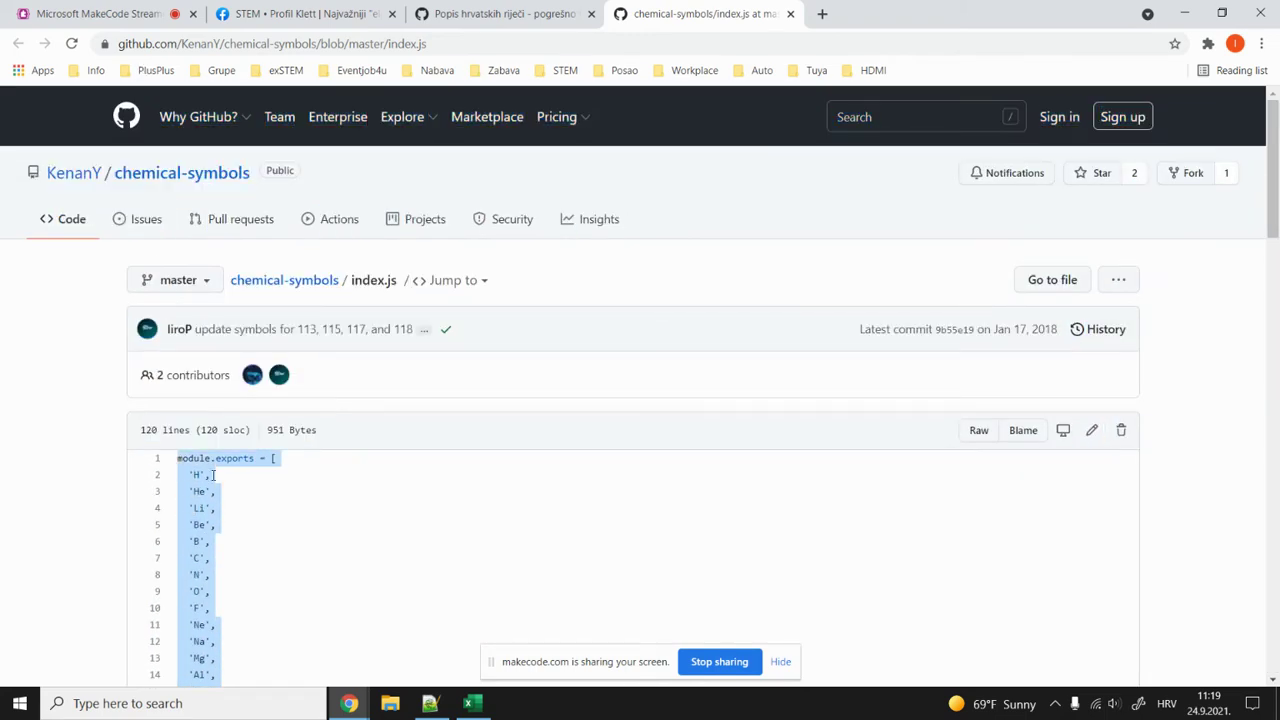
{"action": "left_click", "coordinate": [430, 703]}
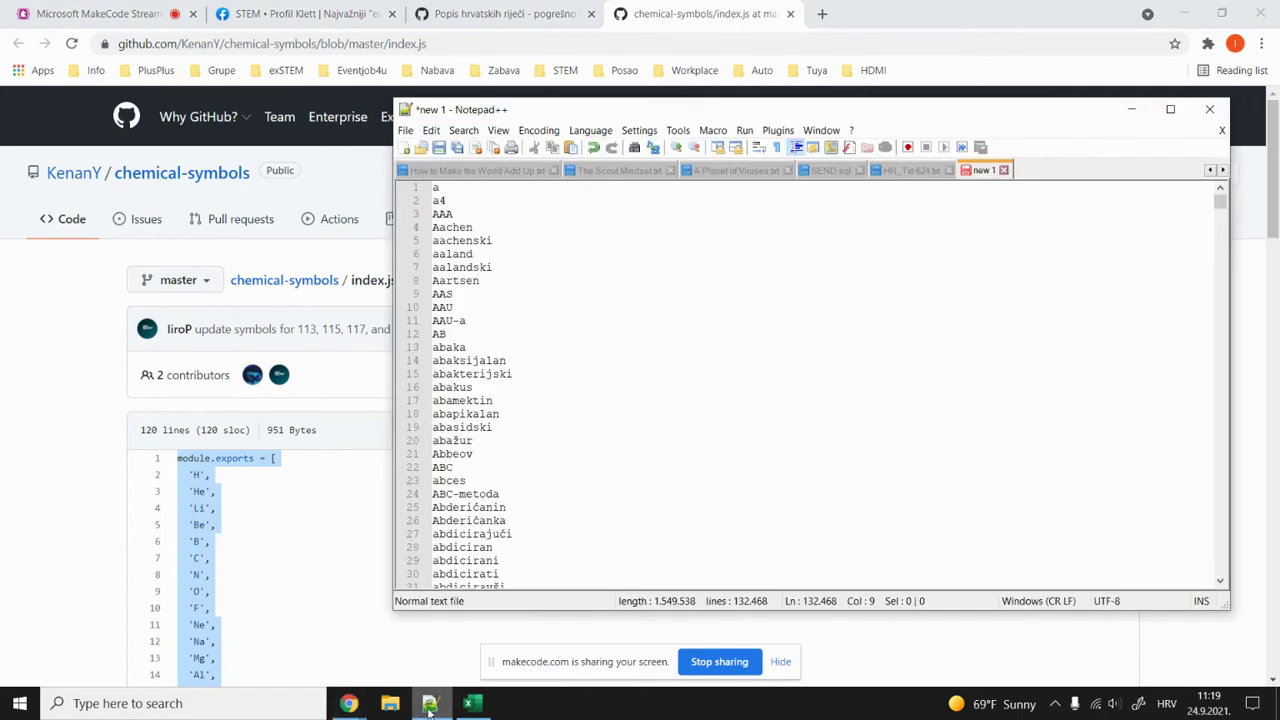
{"action": "left_click", "coordinate": [405, 131]}
{"action": "left_click", "coordinate": [428, 148]}
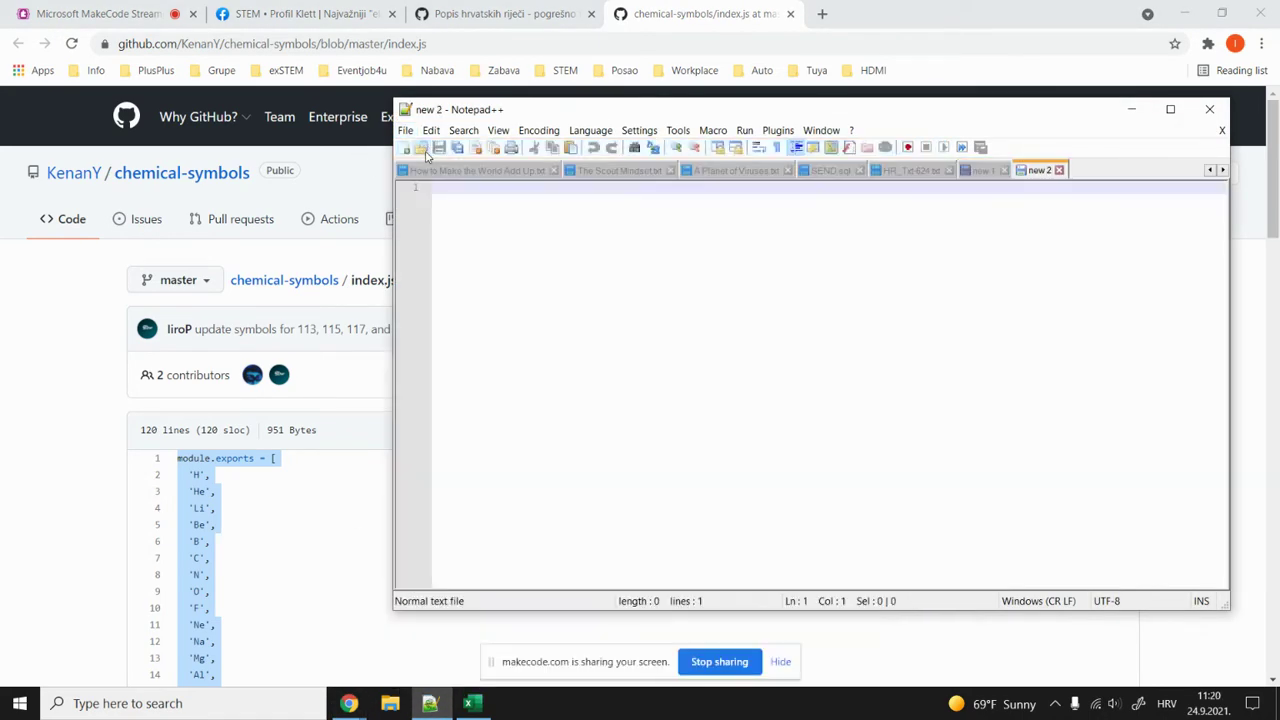
{"action": "key", "text": "ctrl+v"}
{"action": "scroll", "coordinate": [560, 403], "scroll_direction": "up", "scroll_amount": 20}
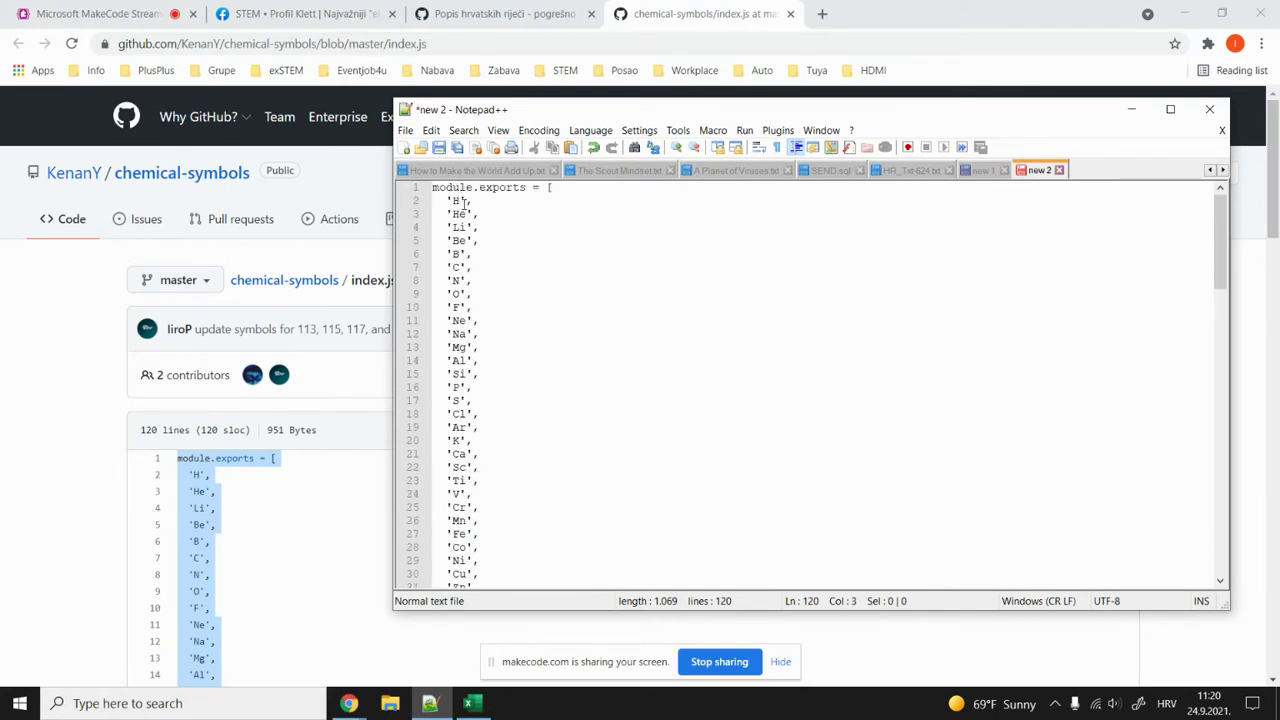
Delete the first line, "module.exports = [", from the chemical symbols document.
{"action": "left_click", "coordinate": [567, 187]}
{"action": "key", "text": "shift+Home"}
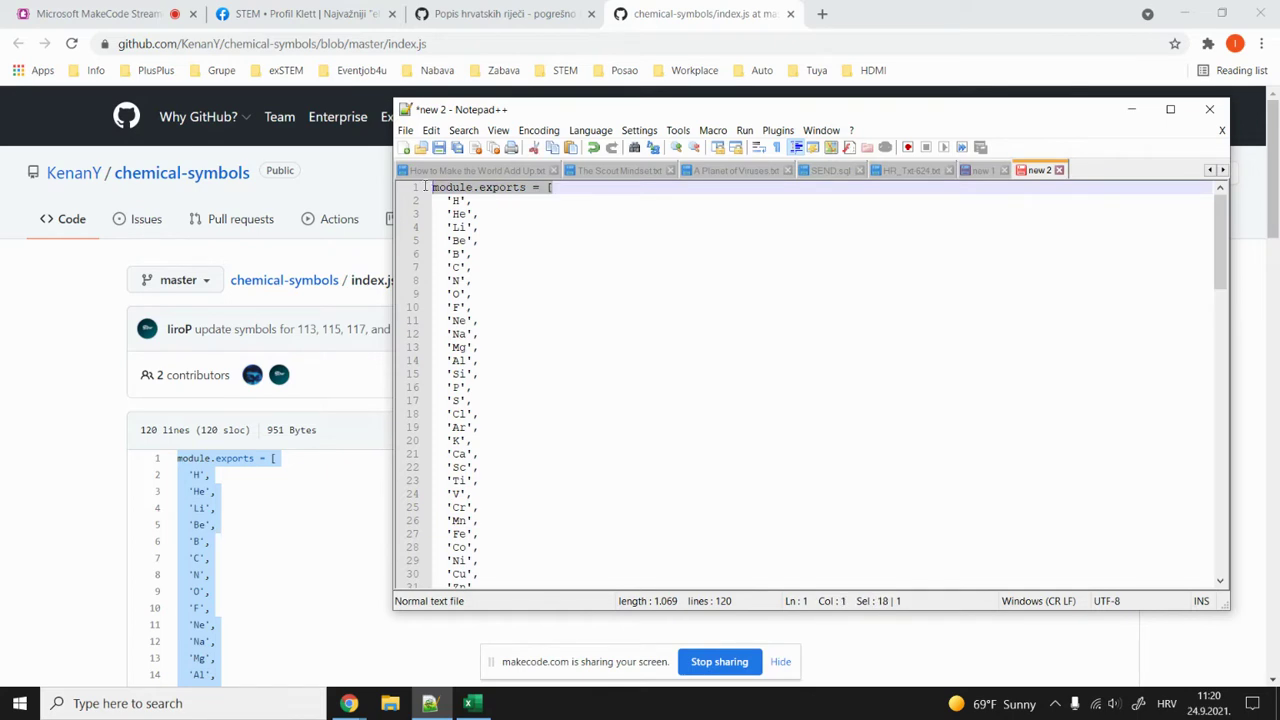
{"action": "key", "text": "Delete"}
{"action": "key", "text": "Delete"}
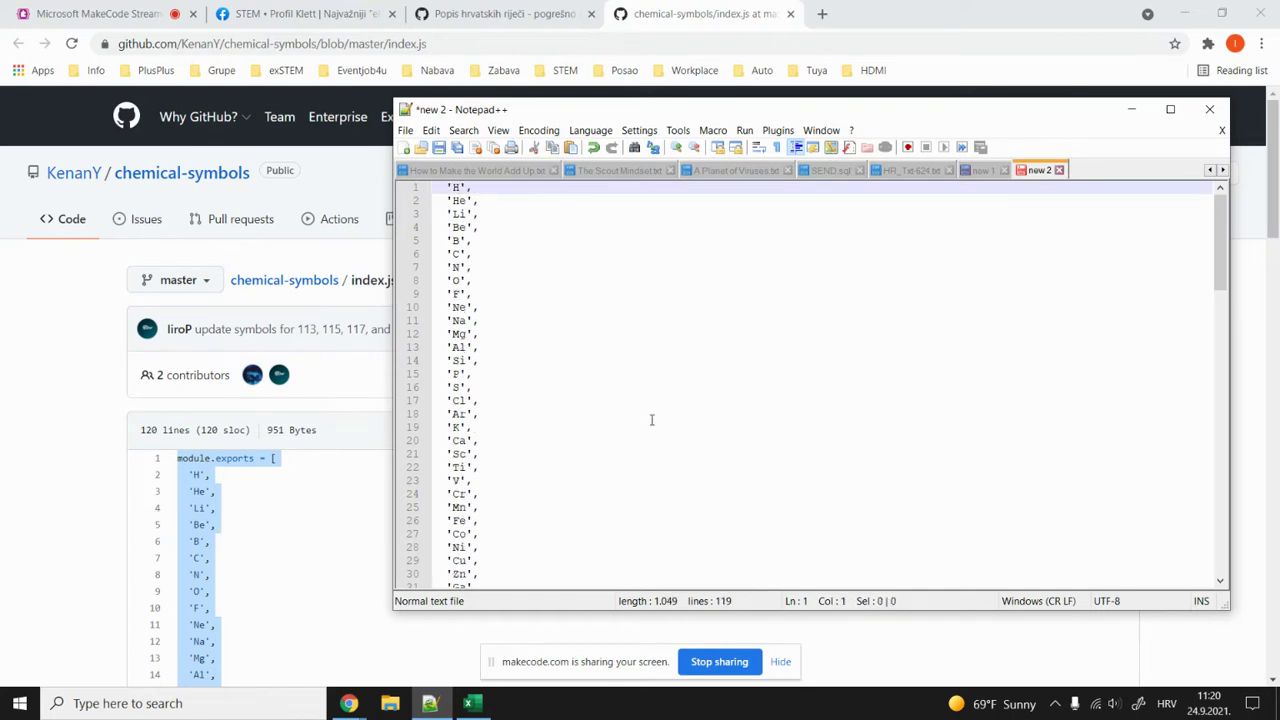
Replace the leading spaces and opening quote before every chemical symbol with nothing throughout the document.
{"action": "left_click_drag", "start_coordinate": [454, 187], "coordinate": [432, 188]}
{"action": "key", "text": "ctrl+f"}
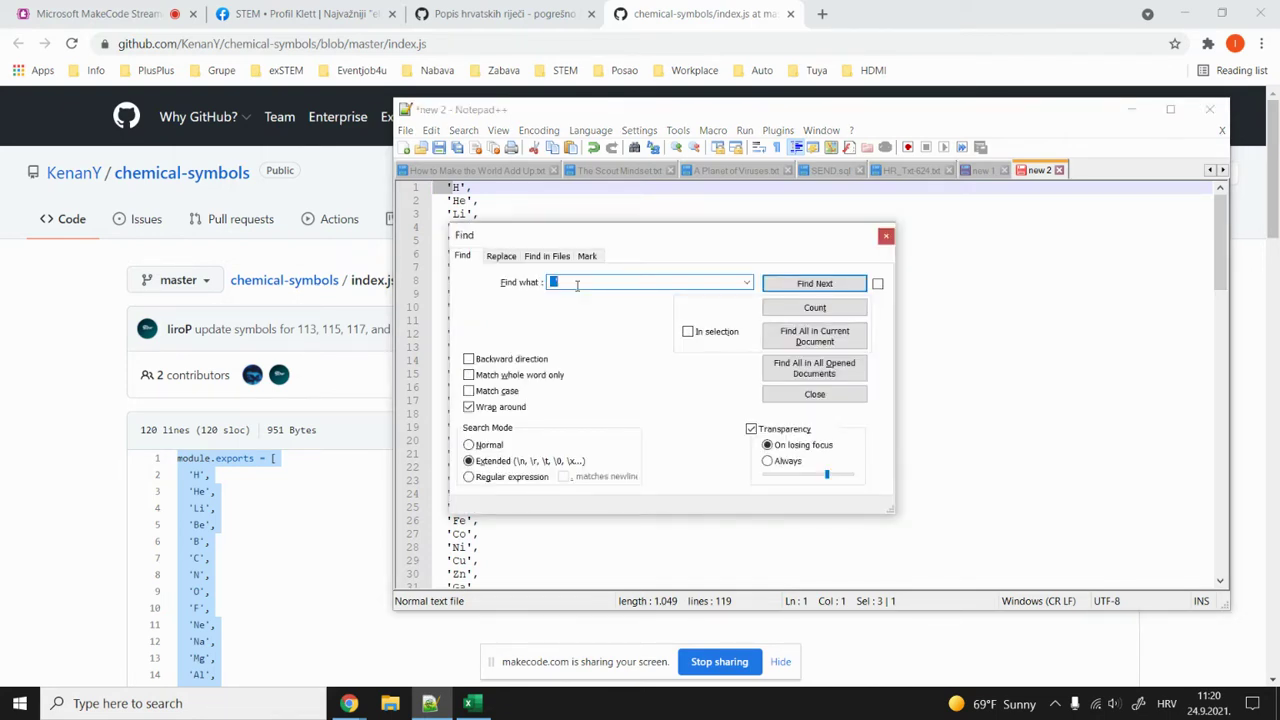
{"action": "left_click", "coordinate": [501, 257]}
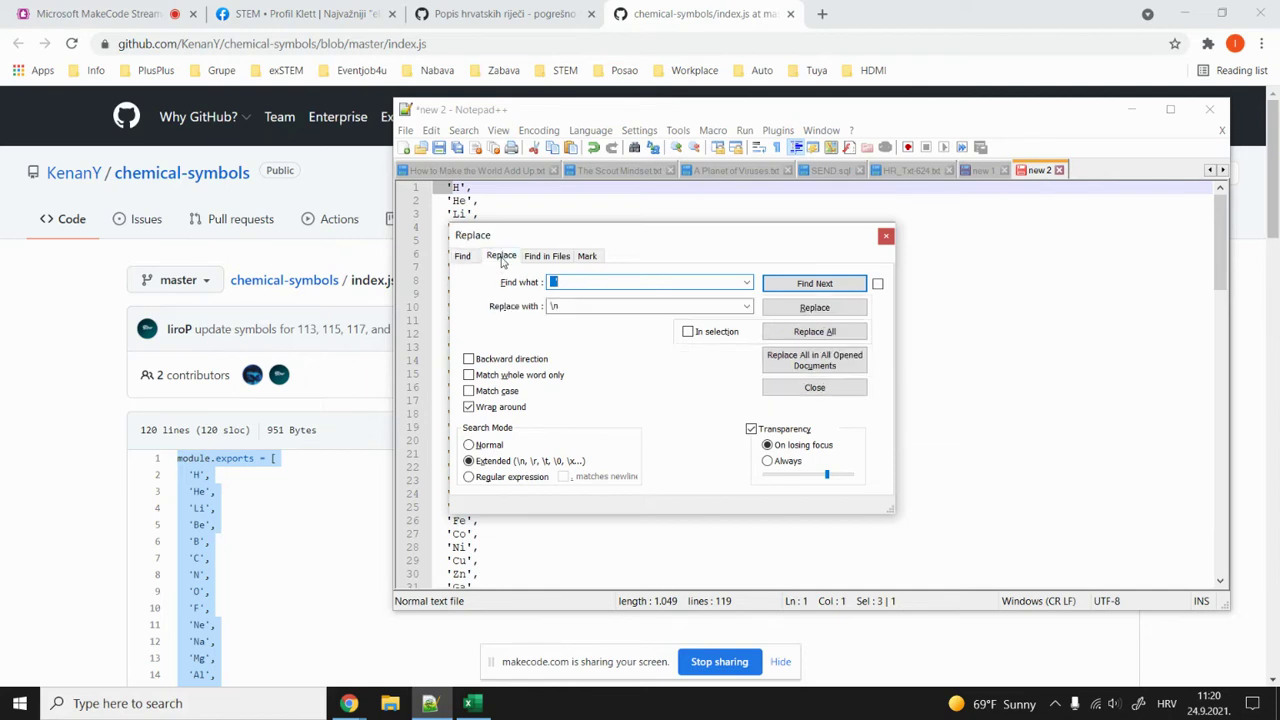
{"action": "key", "text": "End"}
{"action": "double_click", "coordinate": [566, 306]}
{"action": "key", "text": "BackSpace"}
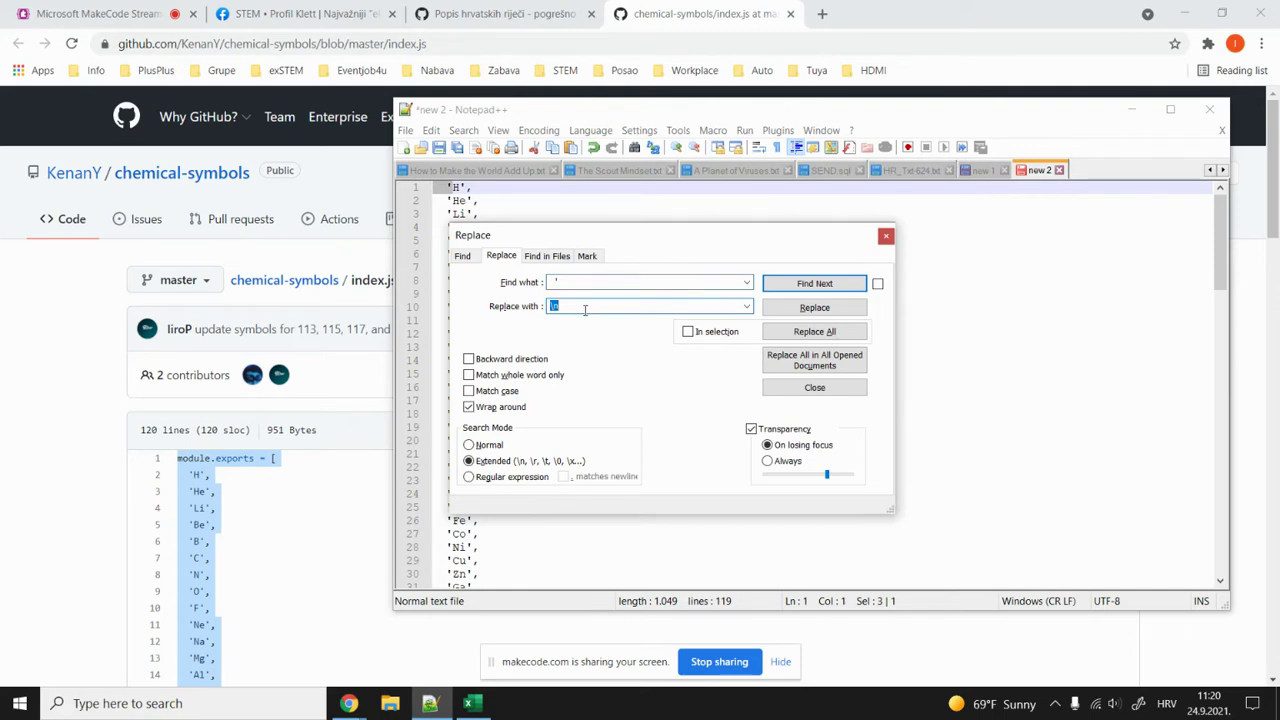
{"action": "left_click", "coordinate": [812, 332]}
{"action": "left_click", "coordinate": [814, 388]}
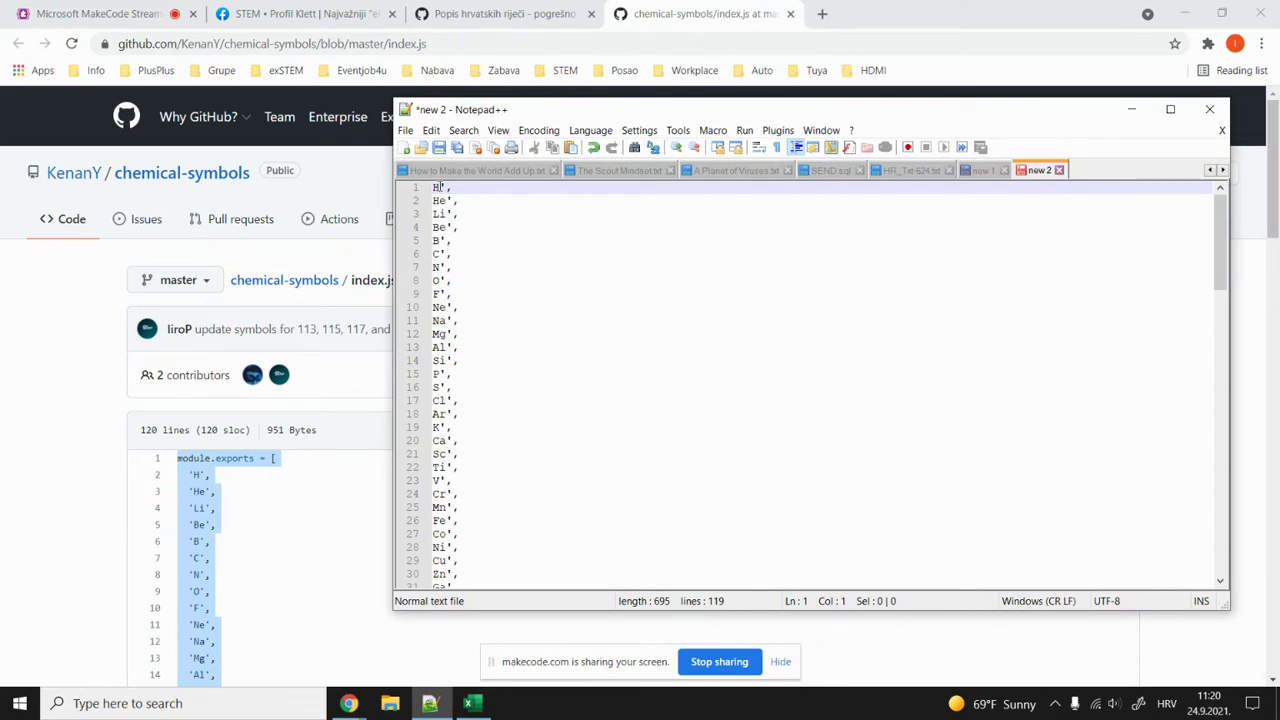
Replace the closing quote and comma (',) after every chemical symbol with nothing throughout the document.
{"action": "left_click_drag", "start_coordinate": [438, 187], "coordinate": [456, 187]}
{"action": "key", "text": "ctrl+f"}
{"action": "left_click", "coordinate": [494, 259]}
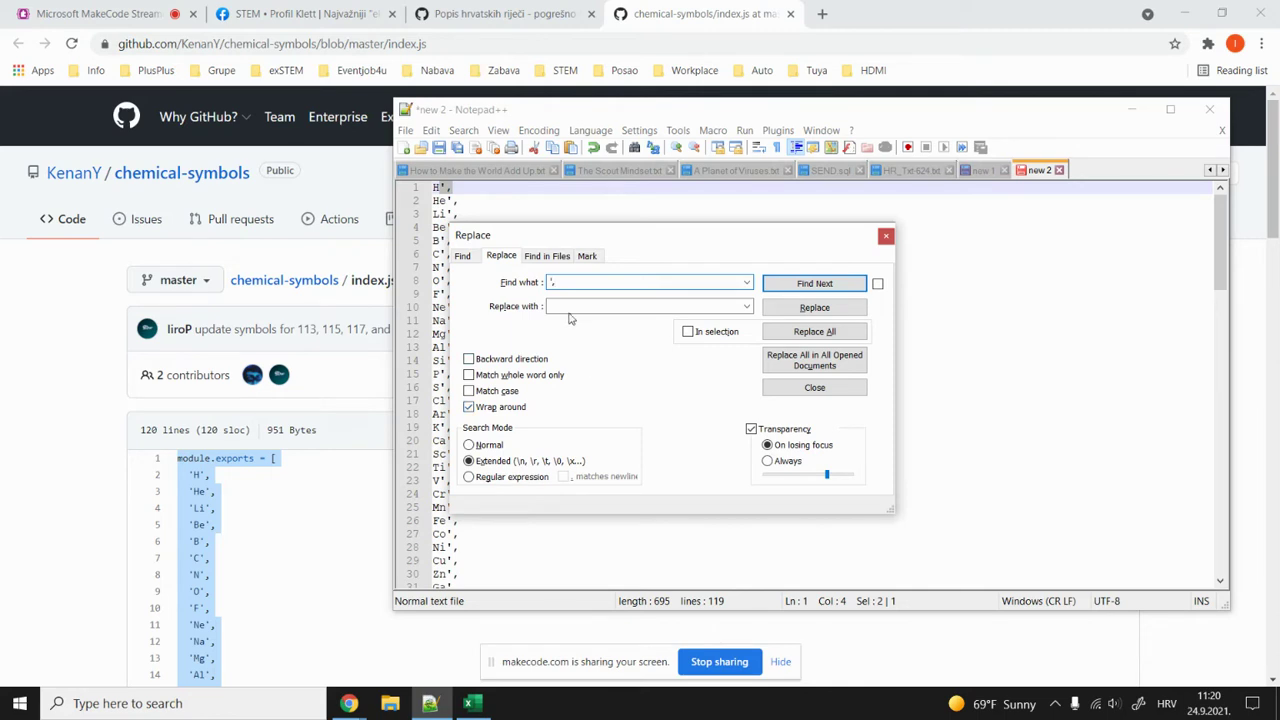
{"action": "left_click", "coordinate": [566, 306]}
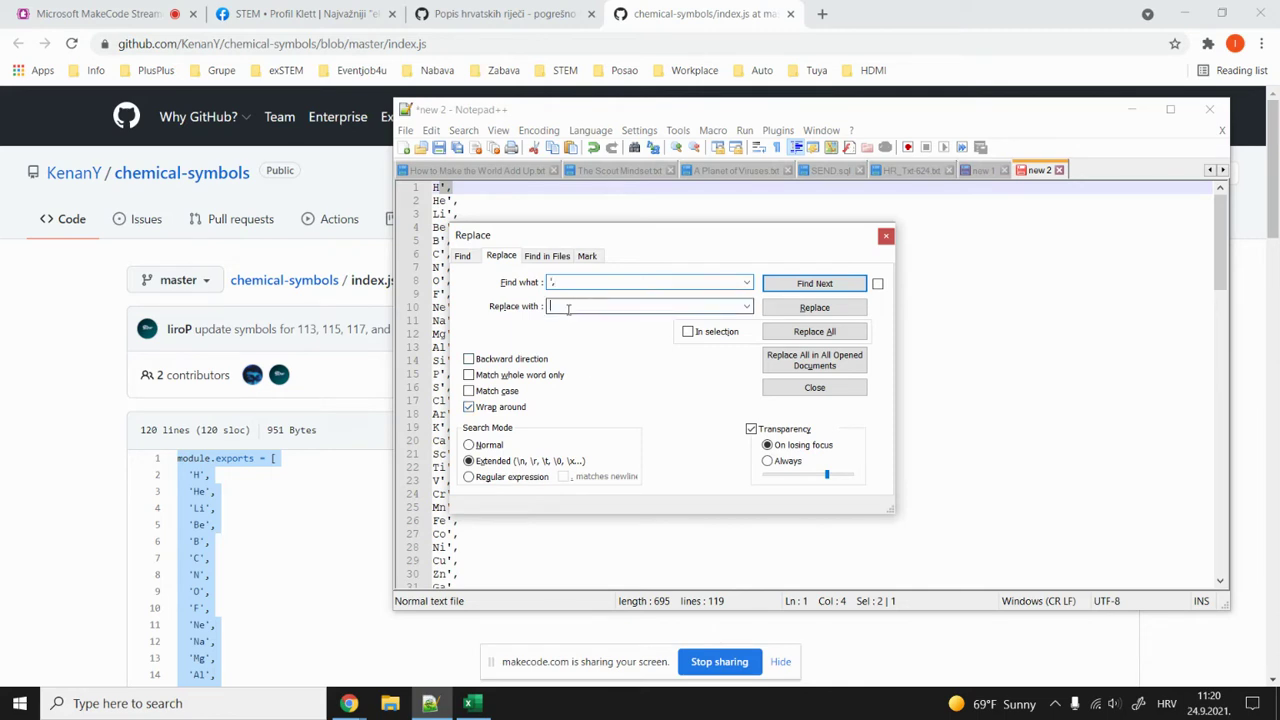
{"action": "left_click", "coordinate": [814, 331]}
{"action": "left_click", "coordinate": [814, 387]}
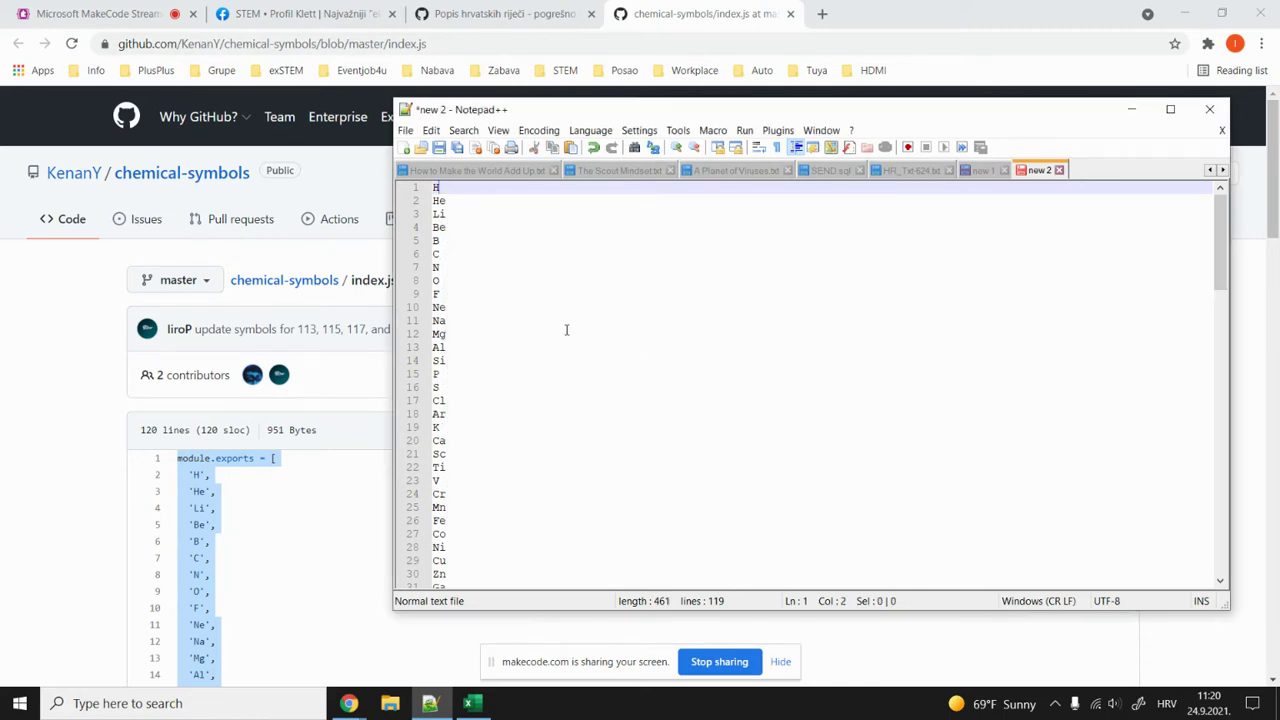
Delete the leftover quote after Og and the closing "];" line at the end of the symbols document.
{"action": "scroll", "coordinate": [566, 330], "scroll_direction": "down", "scroll_amount": 20}
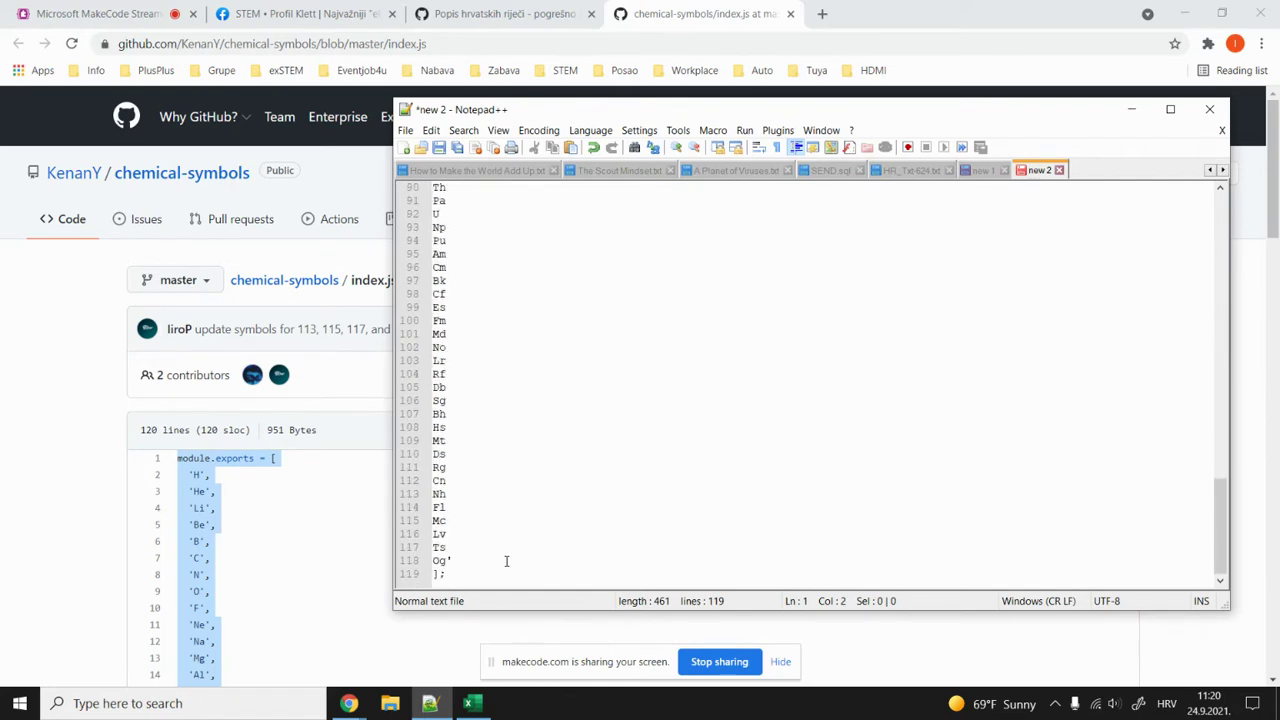
{"action": "left_click", "coordinate": [485, 562]}
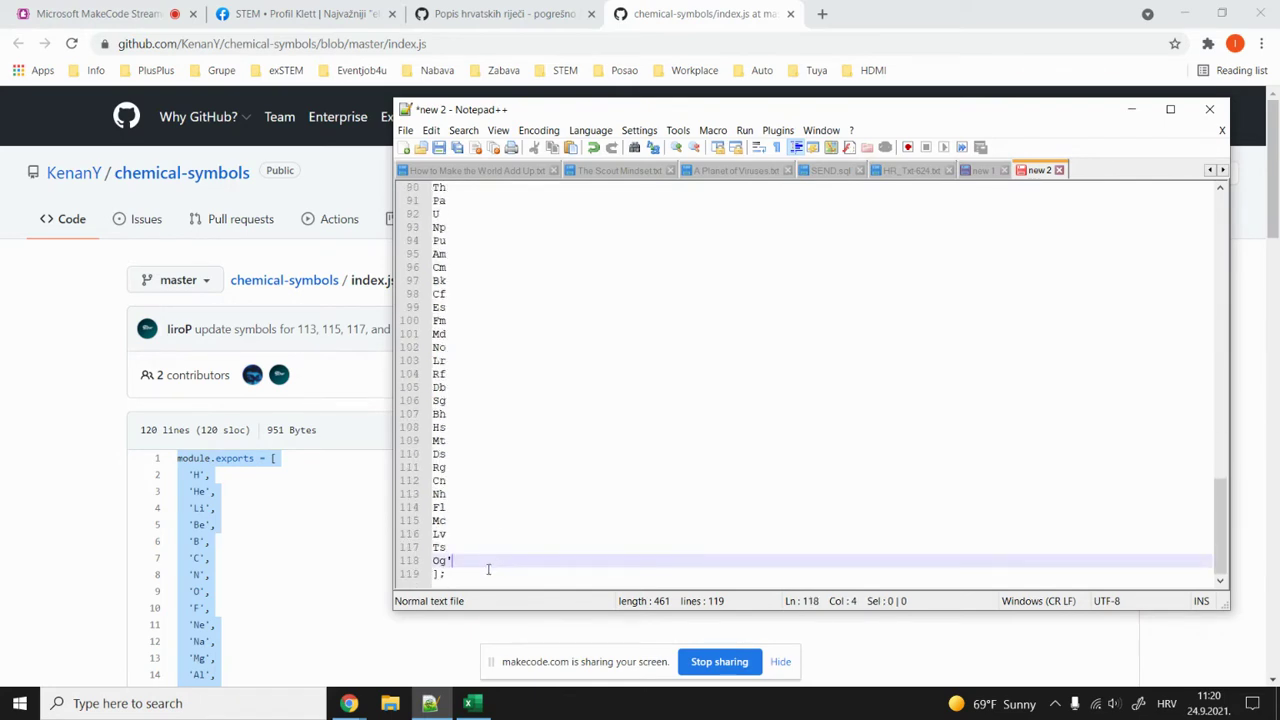
{"action": "key", "text": "BackSpace"}
{"action": "left_click", "coordinate": [456, 573]}
{"action": "key", "text": "BackSpace"}
{"action": "key", "text": "BackSpace"}
{"action": "key", "text": "BackSpace"}
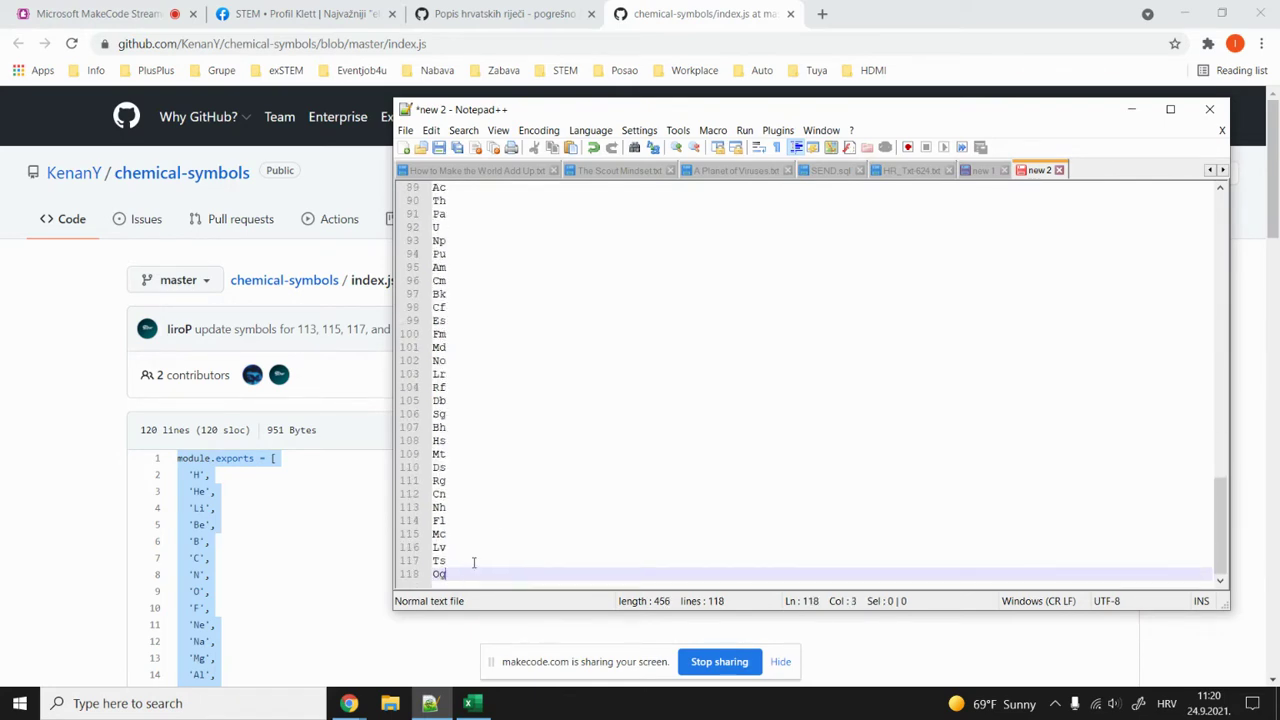
{"action": "scroll", "coordinate": [492, 533], "scroll_direction": "up", "scroll_amount": 20}
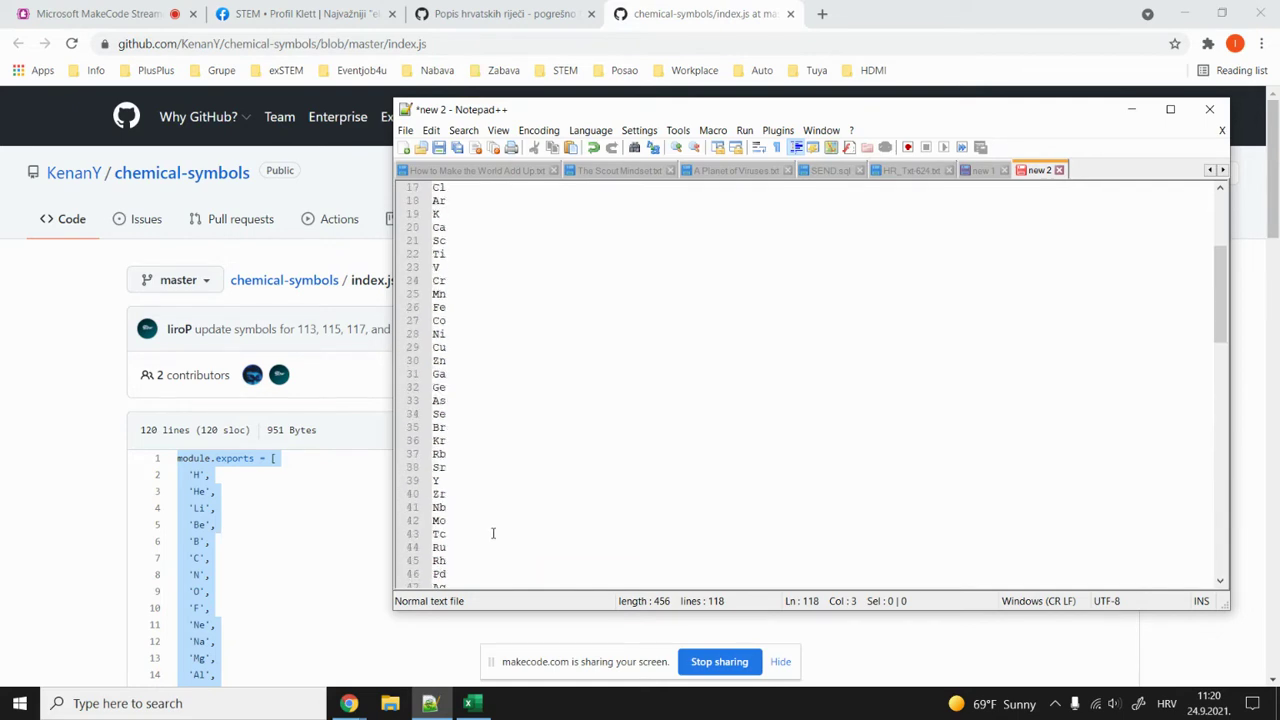
Check the Croatian word list, return to the symbols document, and create a new document with "Ma Ta I" followed by an empty line.
{"action": "left_click", "coordinate": [982, 171]}
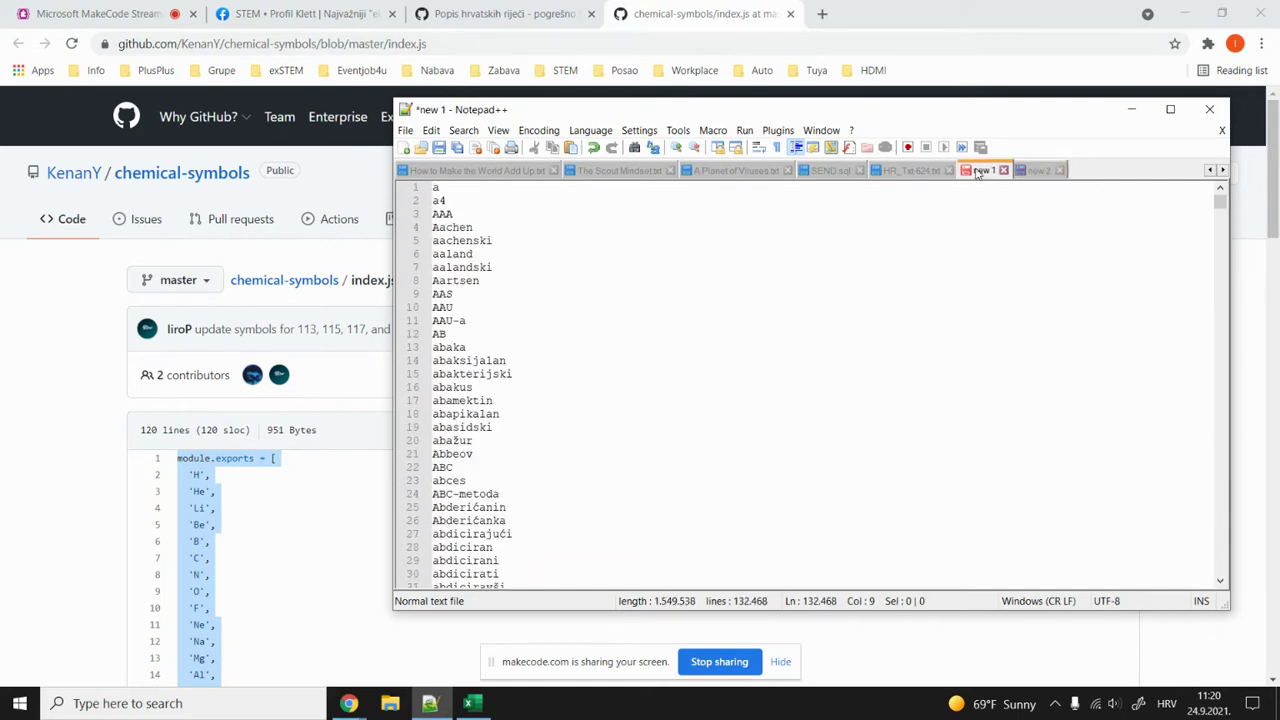
{"action": "left_click", "coordinate": [1040, 171]}
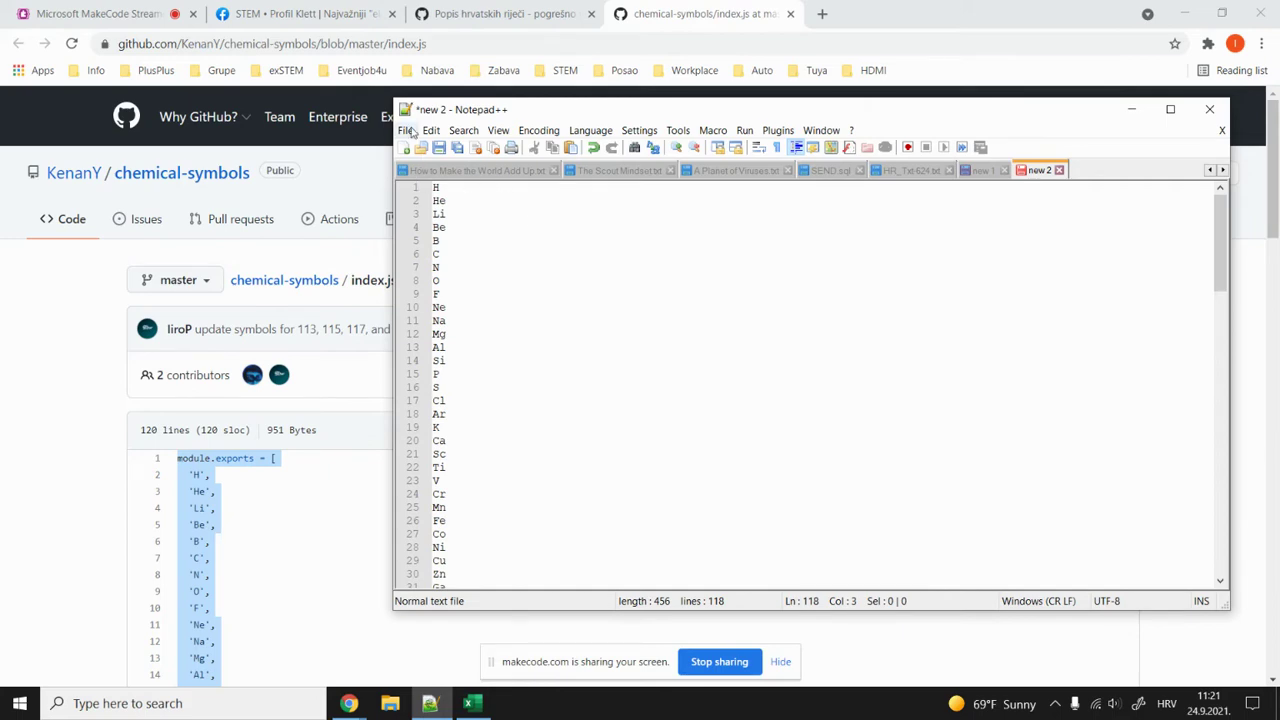
{"action": "left_click", "coordinate": [408, 133]}
{"action": "left_click", "coordinate": [430, 149]}
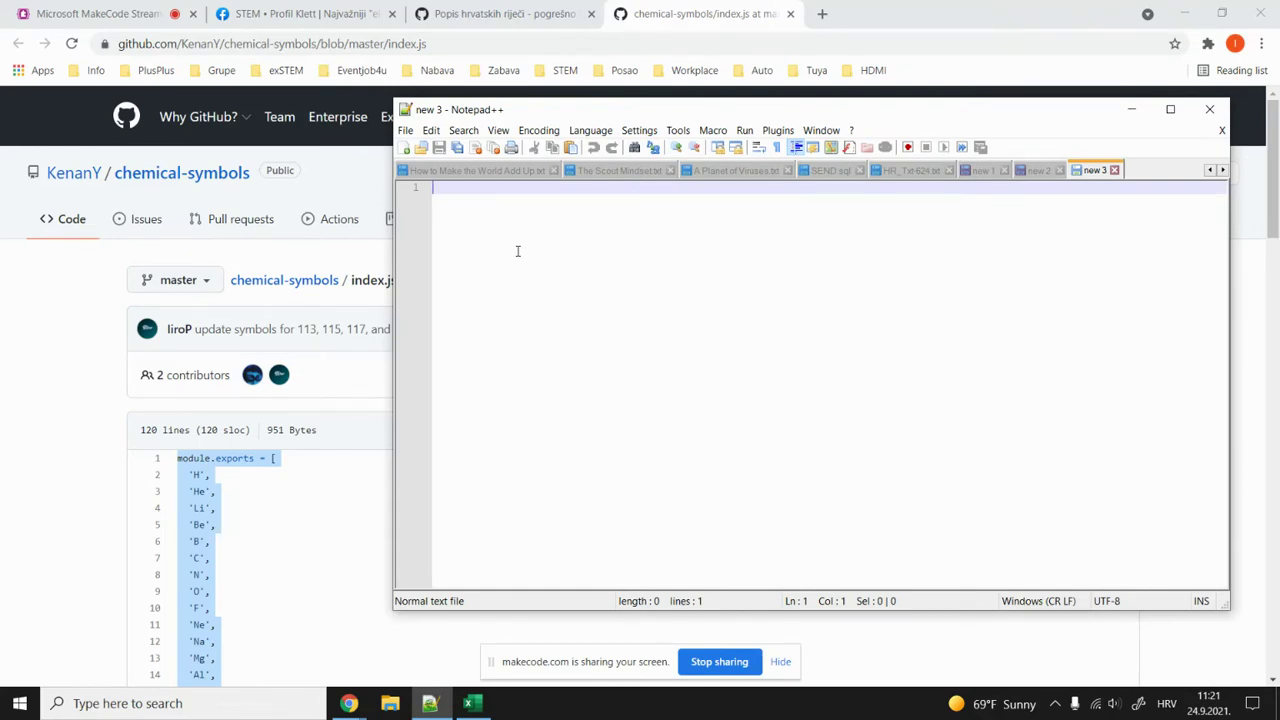
{"action": "type", "text": "ma"}
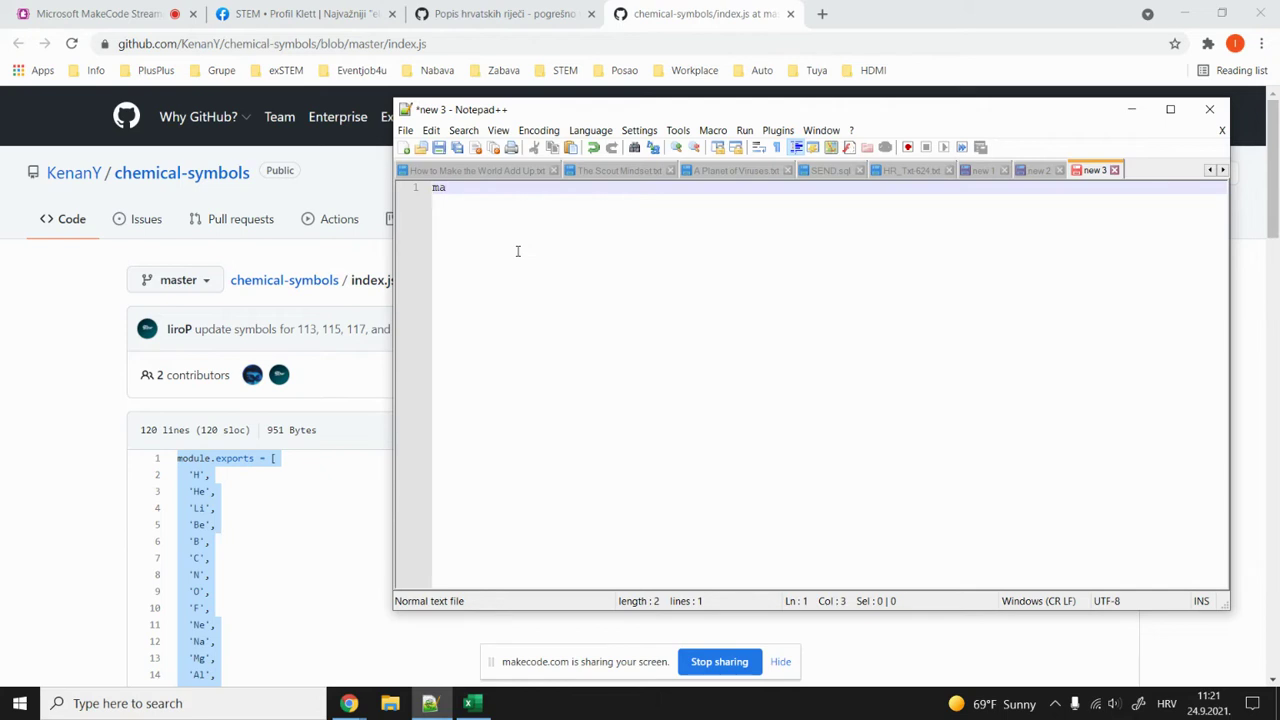
{"action": "key", "text": "BackSpace"}
{"action": "key", "text": "BackSpace"}
{"action": "type", "text": "Ma Ta"}
{"action": "key", "text": "Return"}
{"action": "key", "text": "Return"}
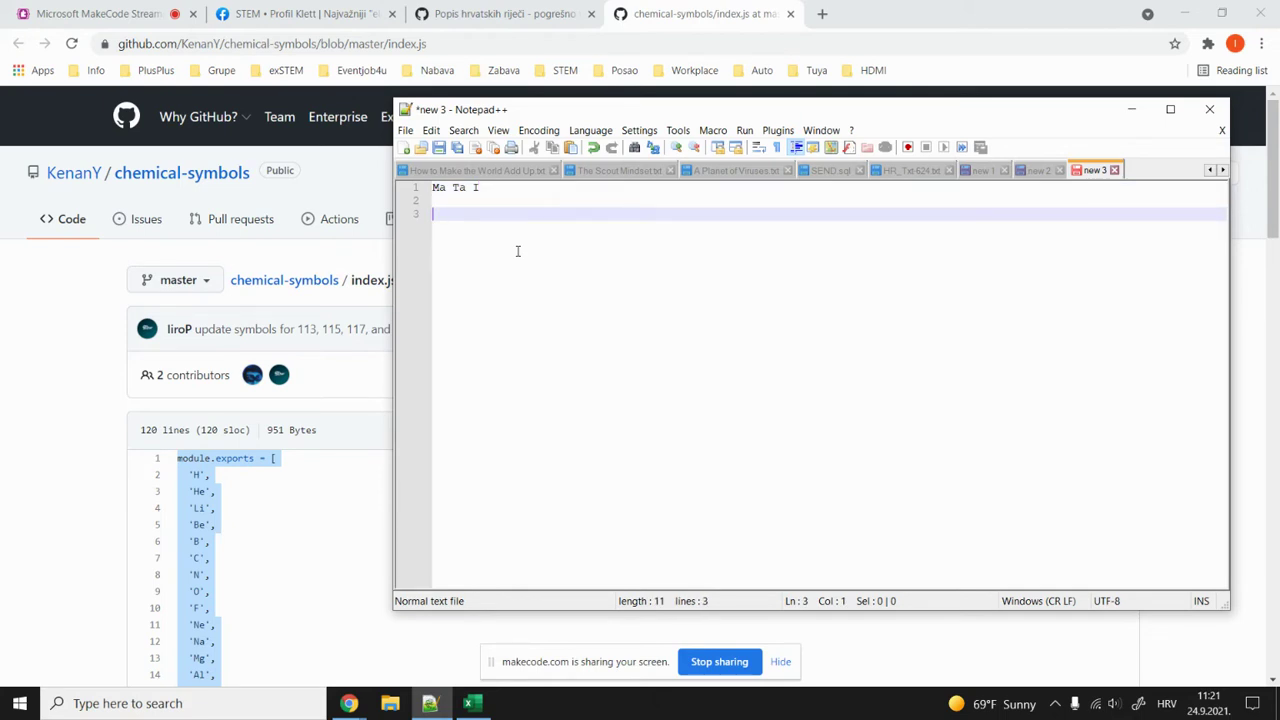
Add the sample words mama, tata and ima on separate lines below the empty line.
{"action": "type", "text": "mama"}
{"action": "key", "text": "Return"}
{"action": "type", "text": "tata"}
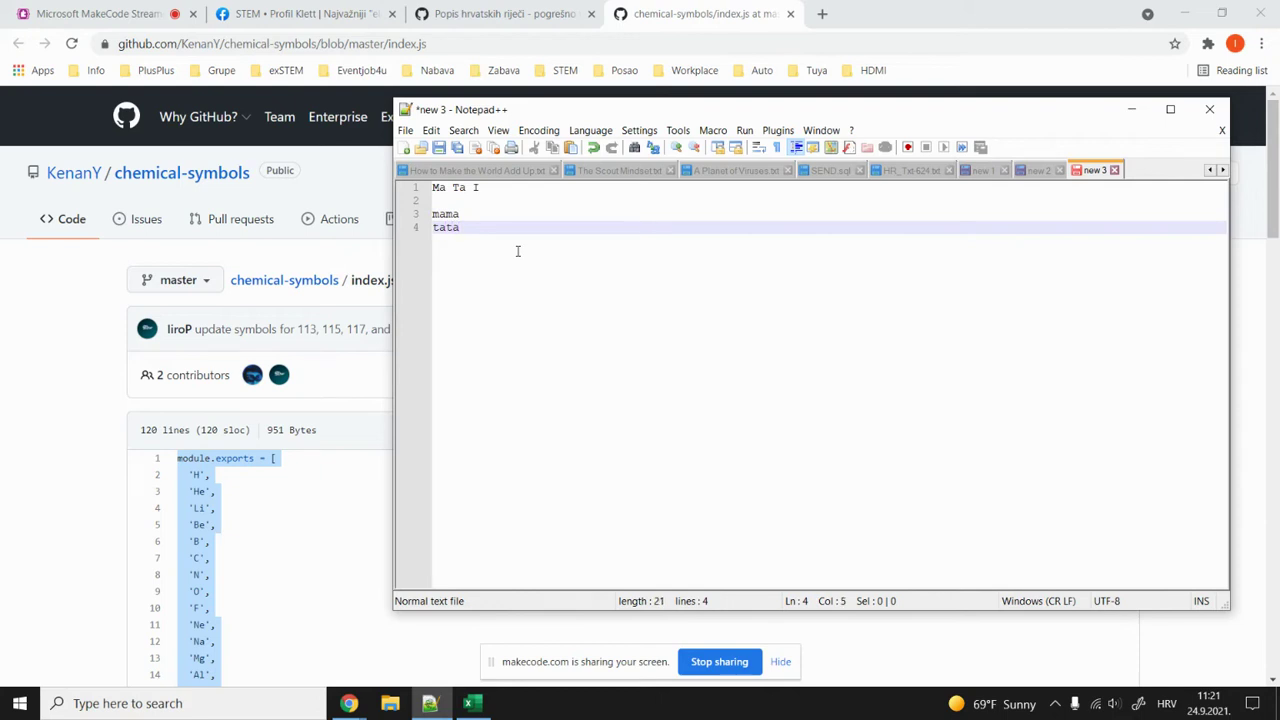
{"action": "key", "text": "Return"}
{"action": "type", "text": "ima"}
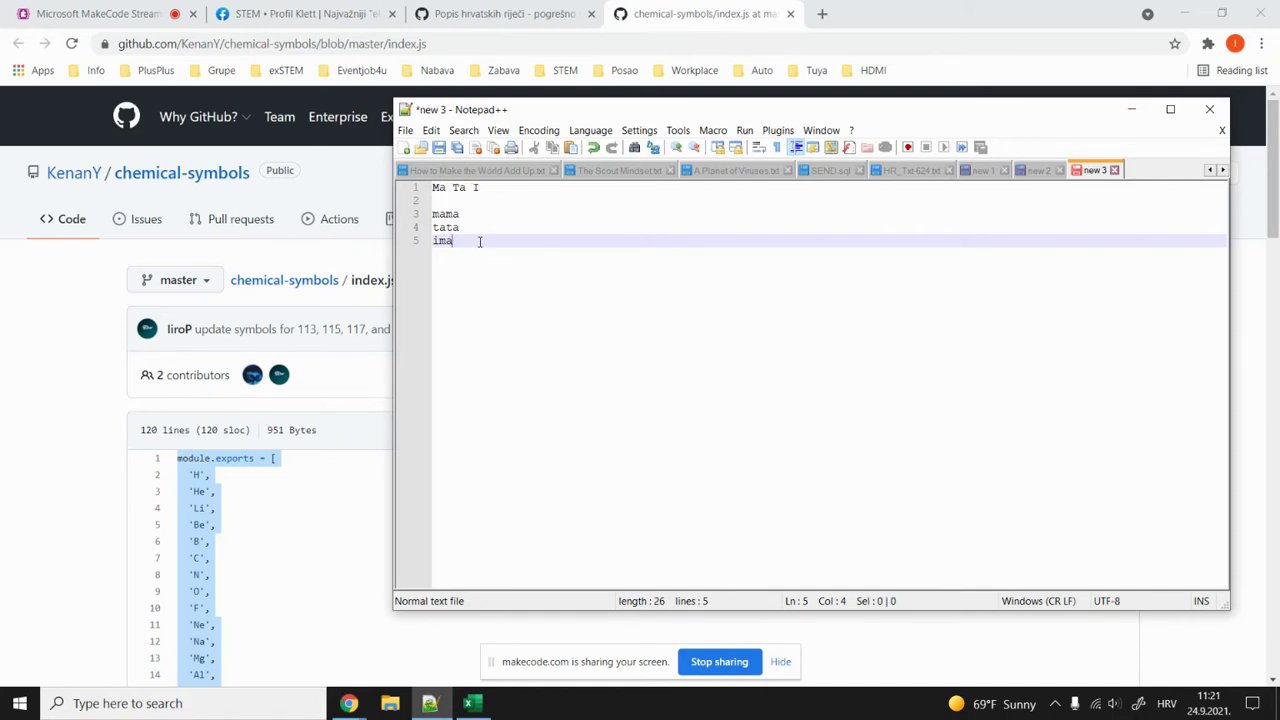
Add mamac and two first names as further sample words, one per line, and highlight each group of three words.
{"action": "key", "text": "Return"}
{"action": "type", "text": "mamac"}
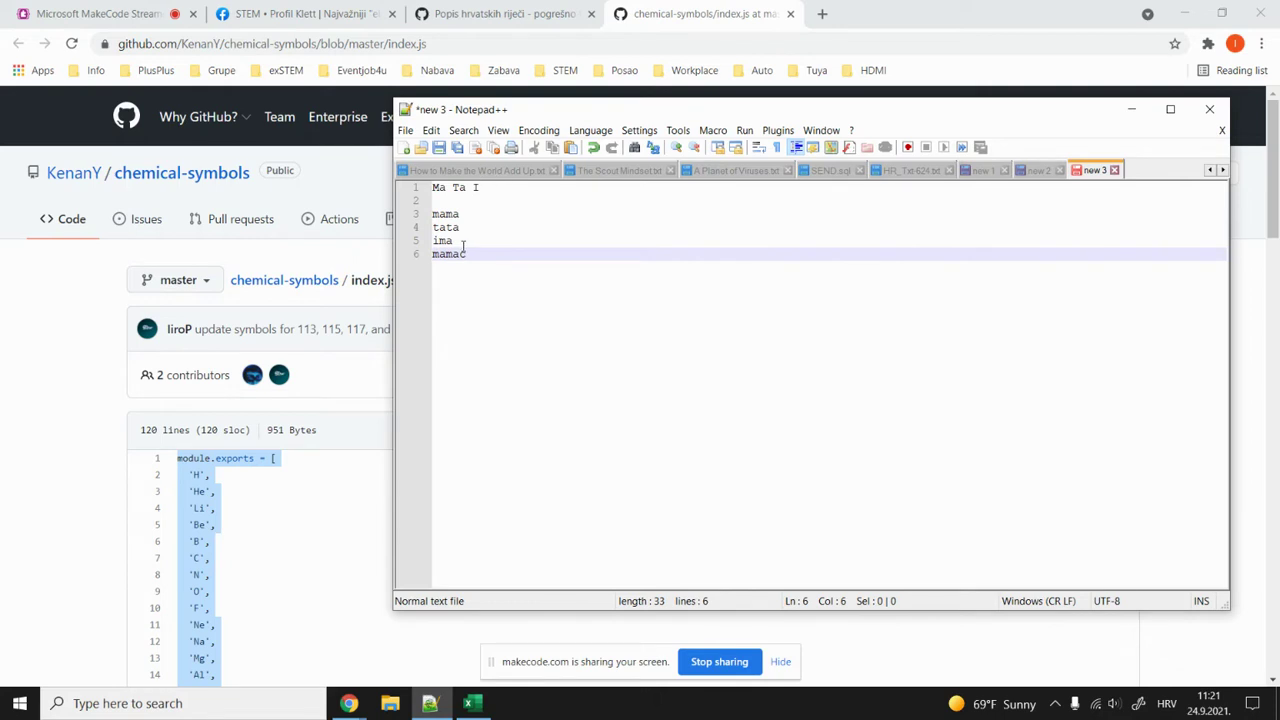
{"action": "key", "text": "Return"}
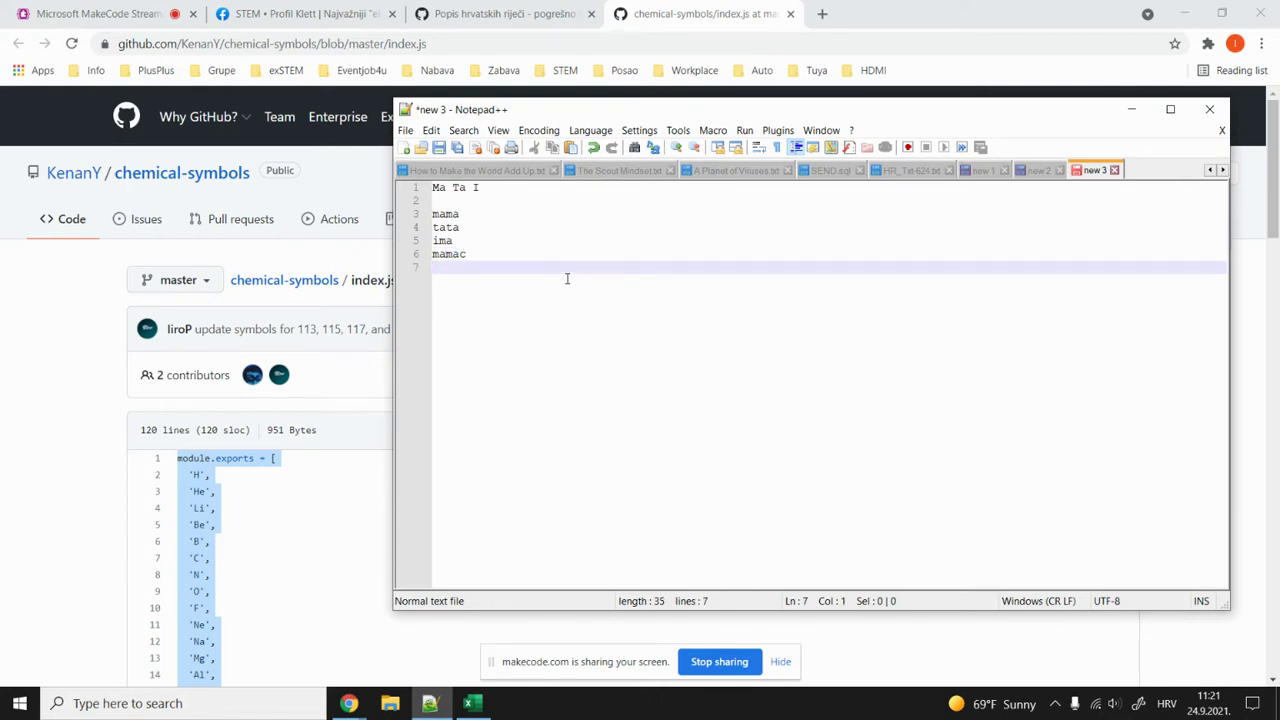
{"action": "type", "text": "tamara"}
{"action": "key", "text": "Return"}
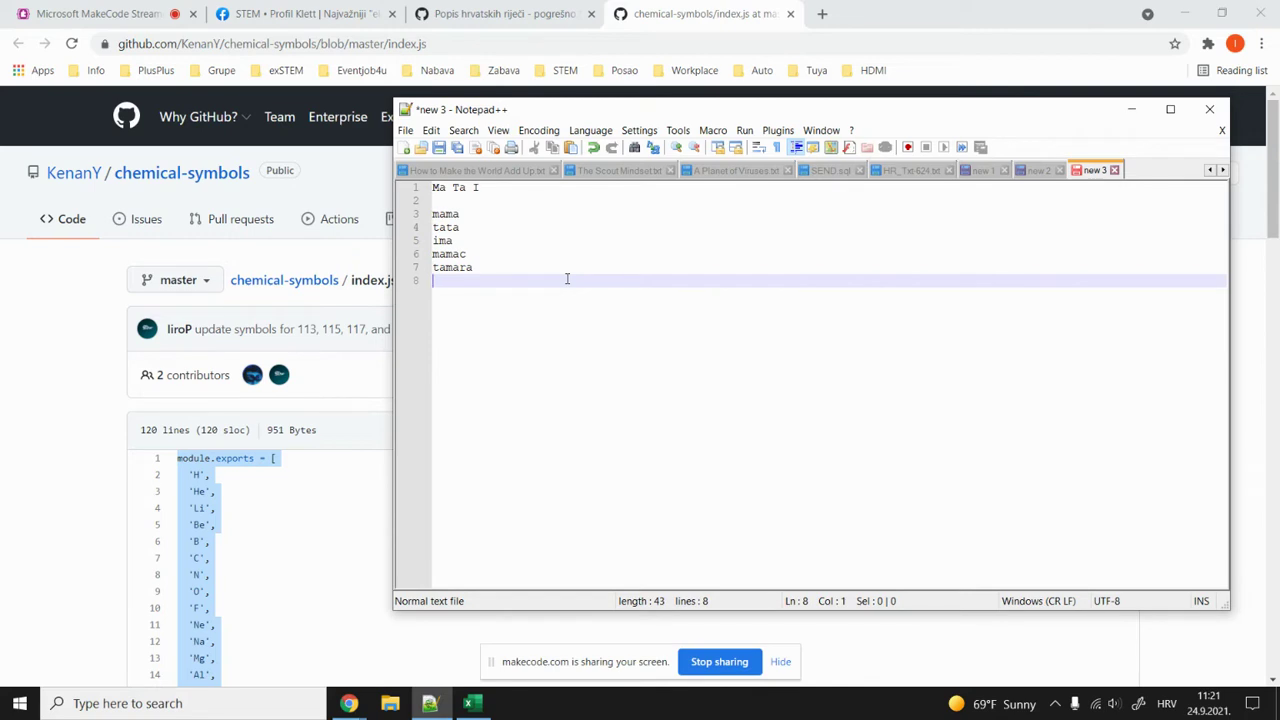
{"action": "type", "text": "josip"}
{"action": "left_click_drag", "start_coordinate": [472, 241], "coordinate": [425, 217]}
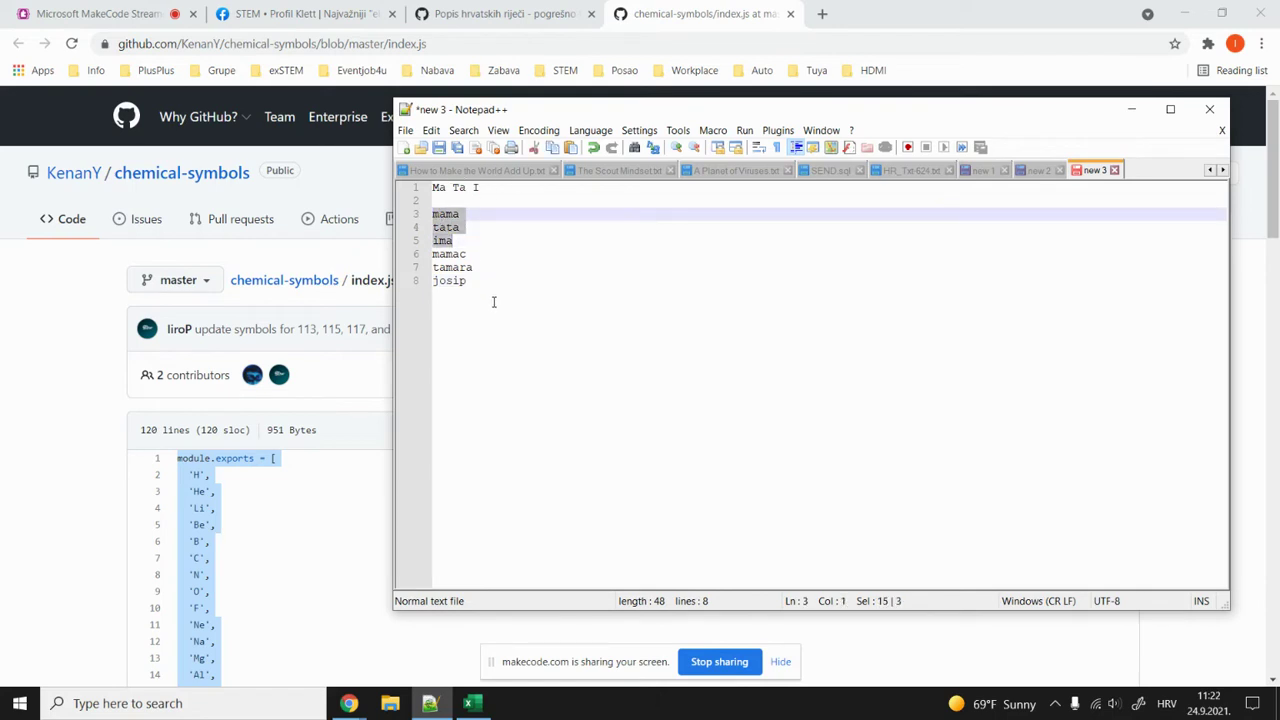
{"action": "left_click_drag", "start_coordinate": [466, 282], "coordinate": [425, 258]}
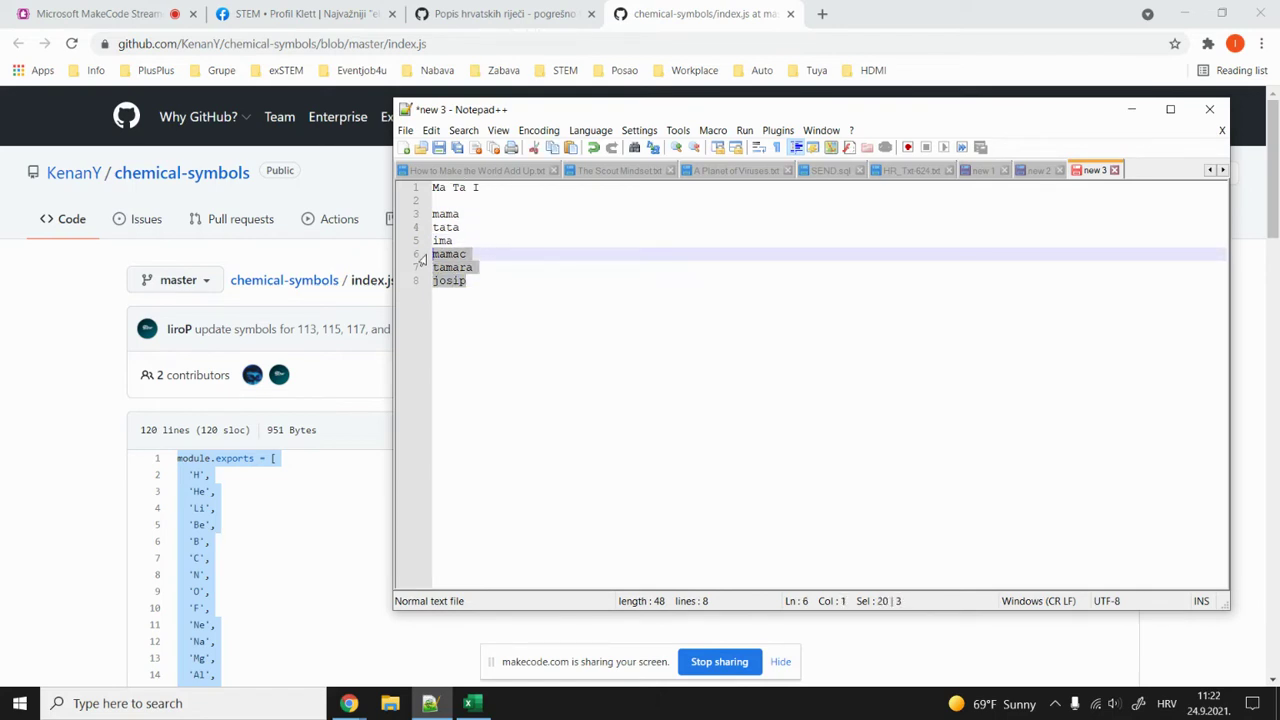
{"action": "left_click", "coordinate": [497, 281]}
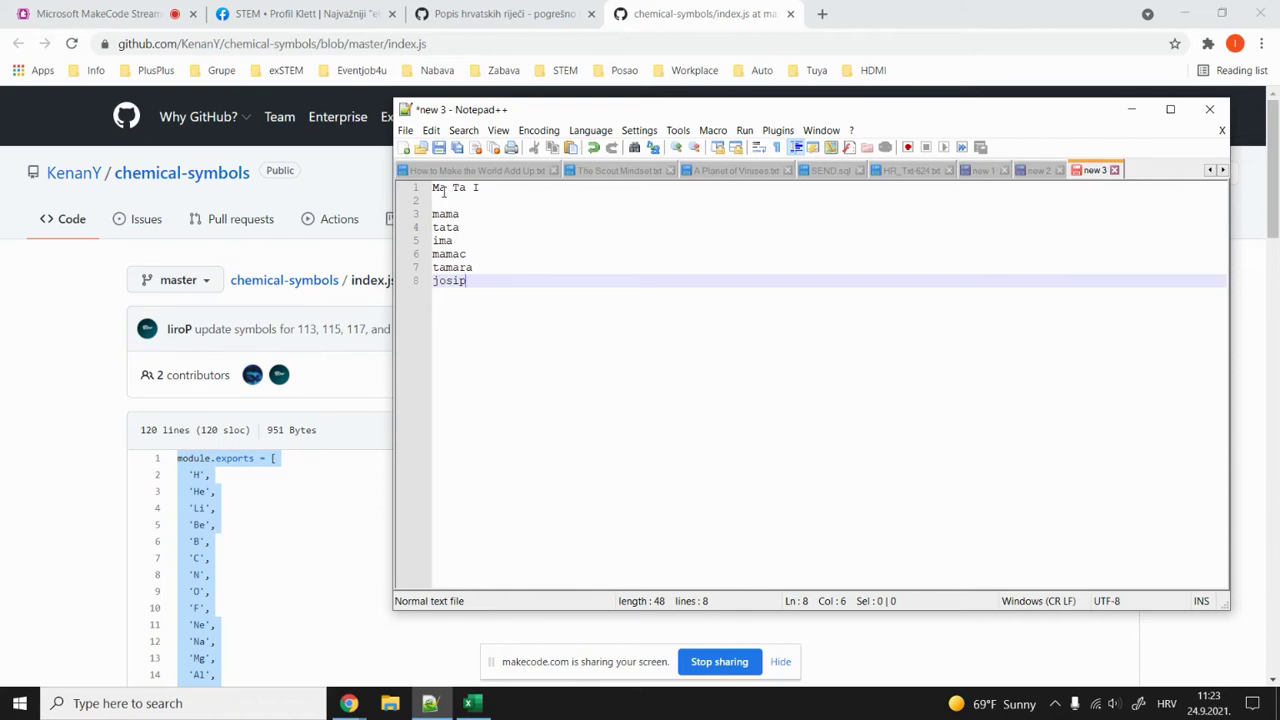
Delete the "Ma Ta I" line and the empty line below it so the document starts with mama.
{"action": "left_click_drag", "start_coordinate": [445, 187], "coordinate": [429, 190]}
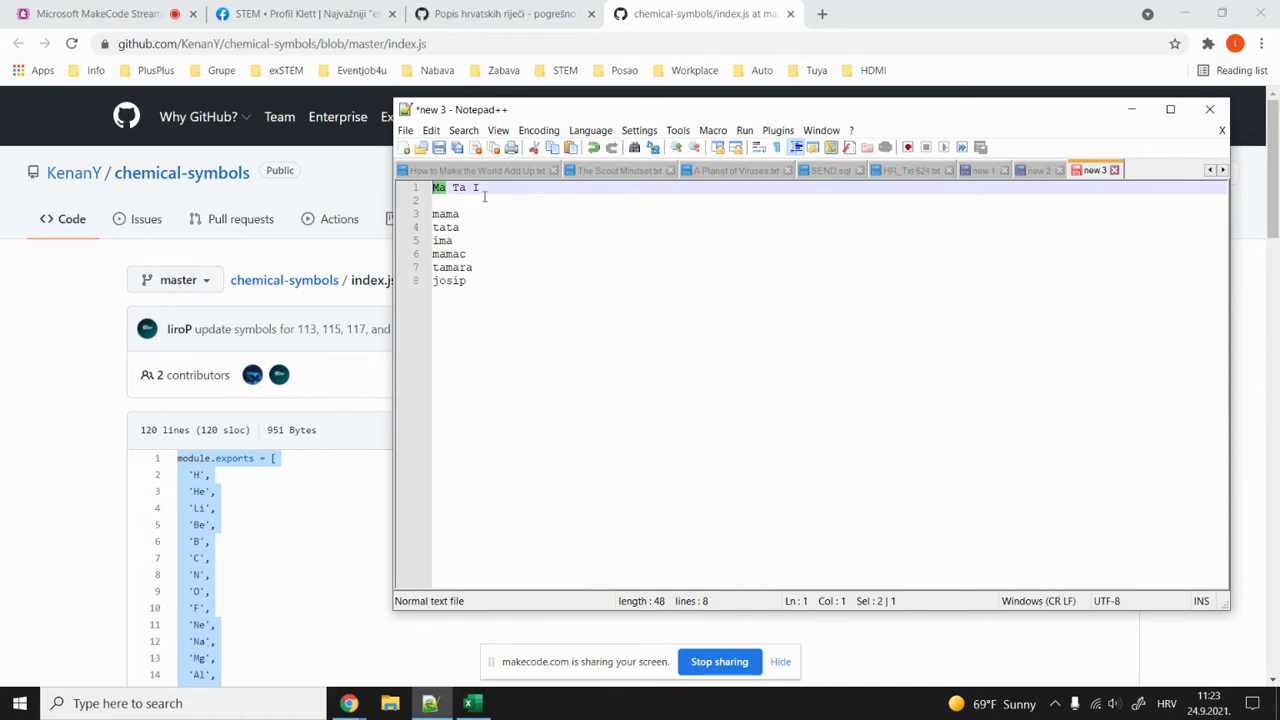
{"action": "left_click", "coordinate": [486, 362]}
{"action": "left_click", "coordinate": [499, 190]}
{"action": "key", "text": "shift+Home"}
{"action": "key", "text": "Delete"}
{"action": "key", "text": "Delete"}
{"action": "key", "text": "Delete"}
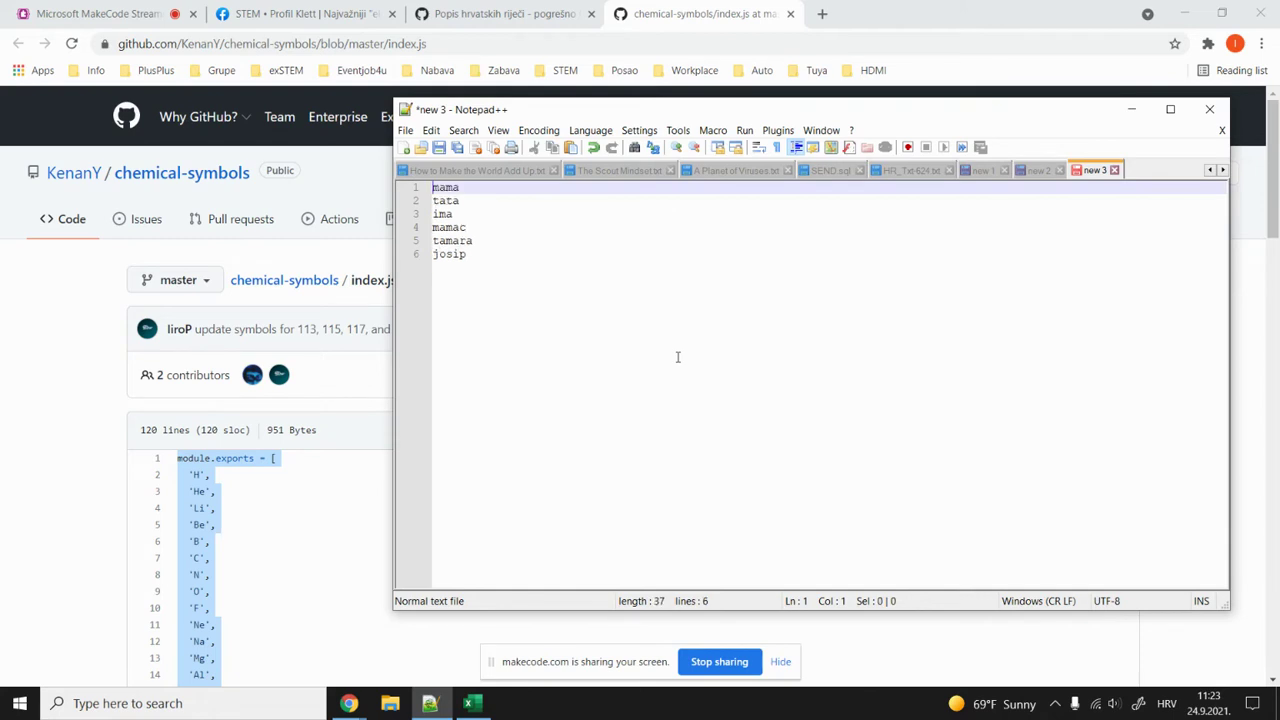
Set the search mode to Regular expression and find occurrences of "ma" in the sample words.
{"action": "key", "text": "ctrl+f"}
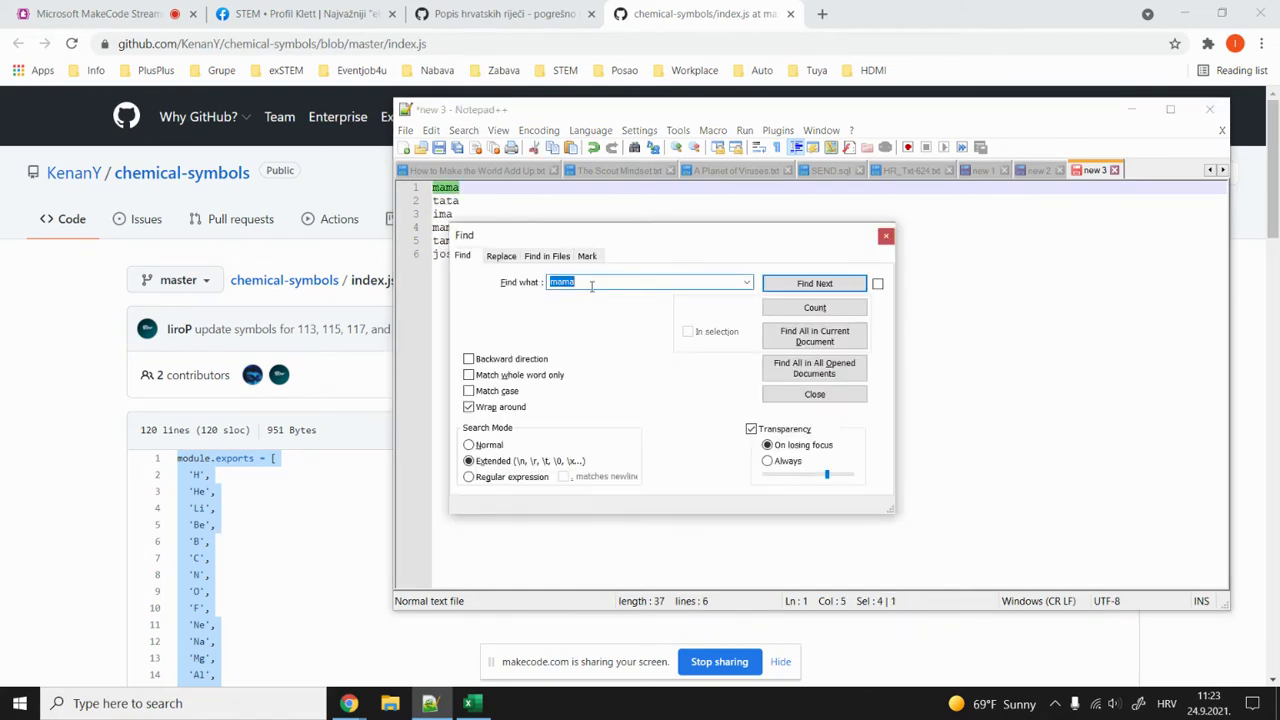
{"action": "key", "text": "BackSpace"}
{"action": "left_click", "coordinate": [472, 478]}
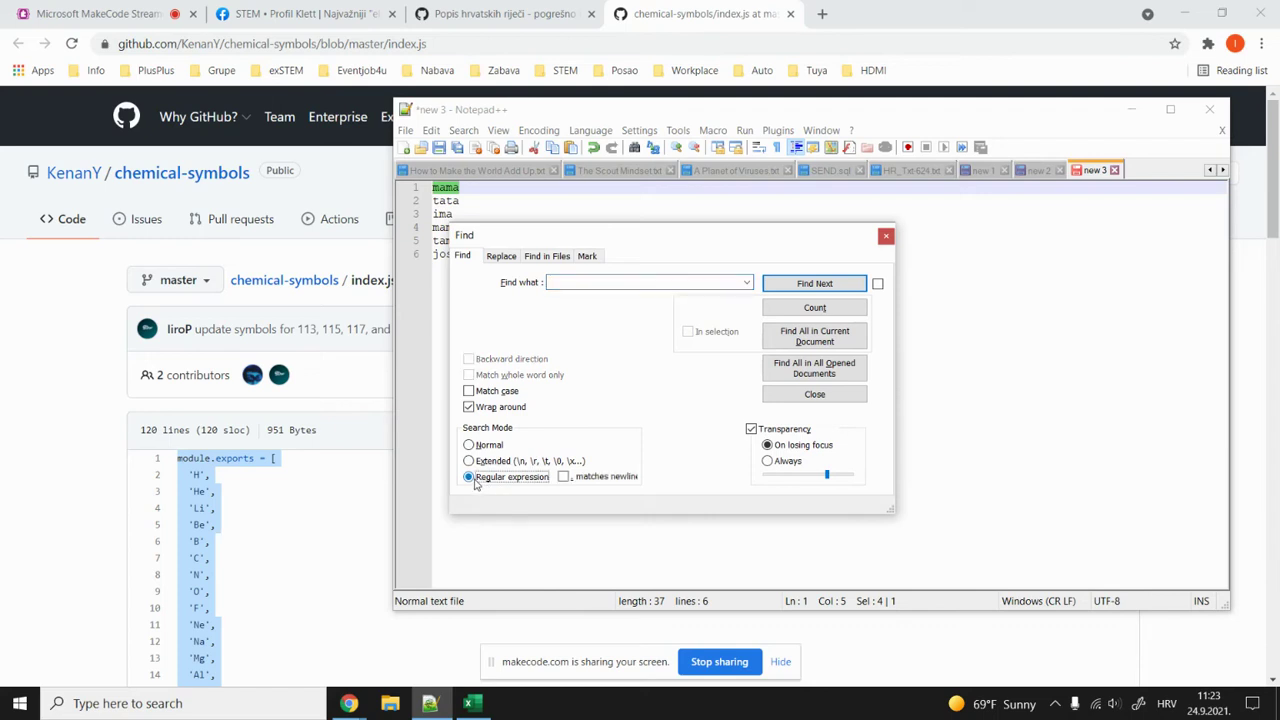
{"action": "left_click", "coordinate": [592, 283]}
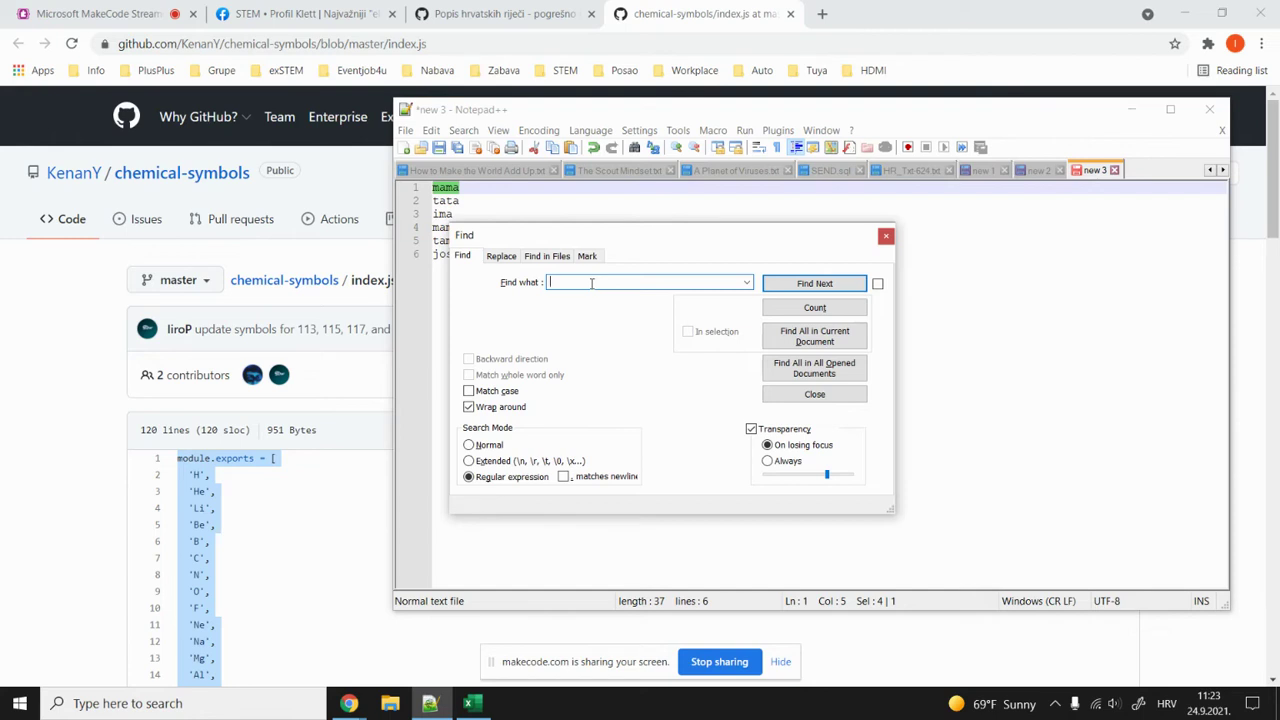
{"action": "type", "text": "ma"}
{"action": "left_click", "coordinate": [793, 288]}
{"action": "left_click", "coordinate": [793, 286]}
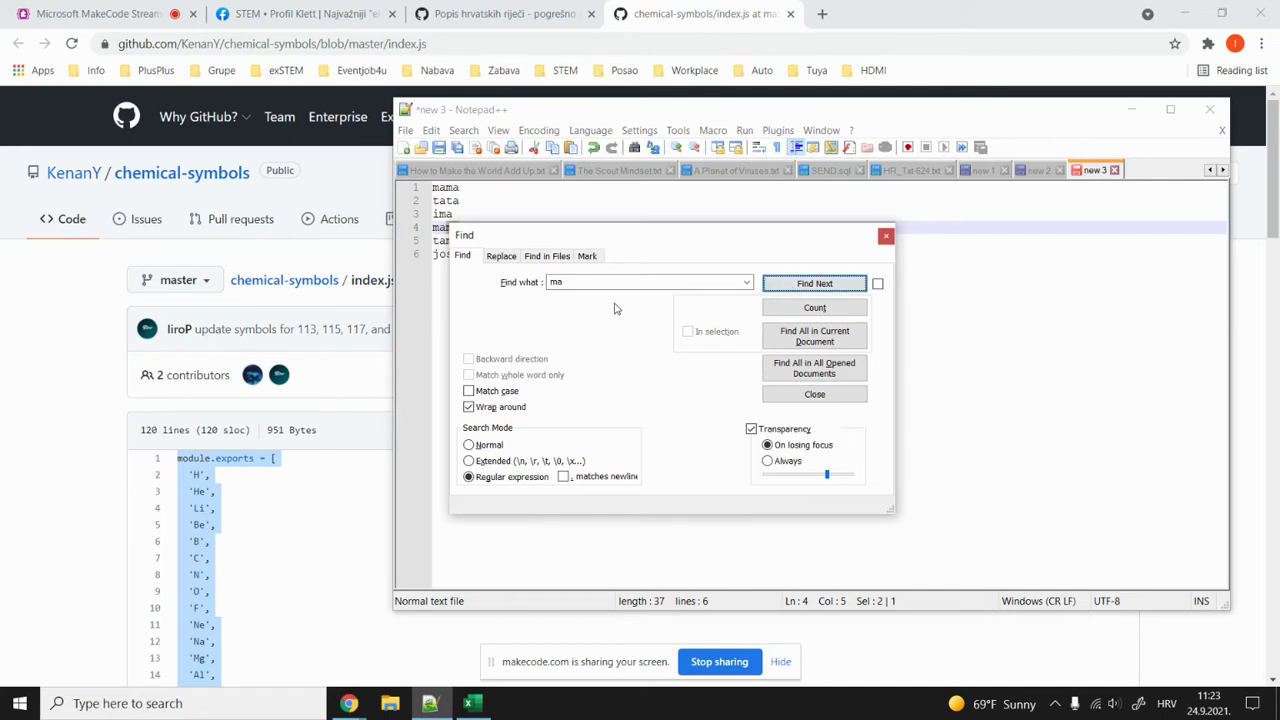
Change the search expression to "ma+" and step repeatedly through its matches in the sample words.
{"action": "double_click", "coordinate": [580, 281]}
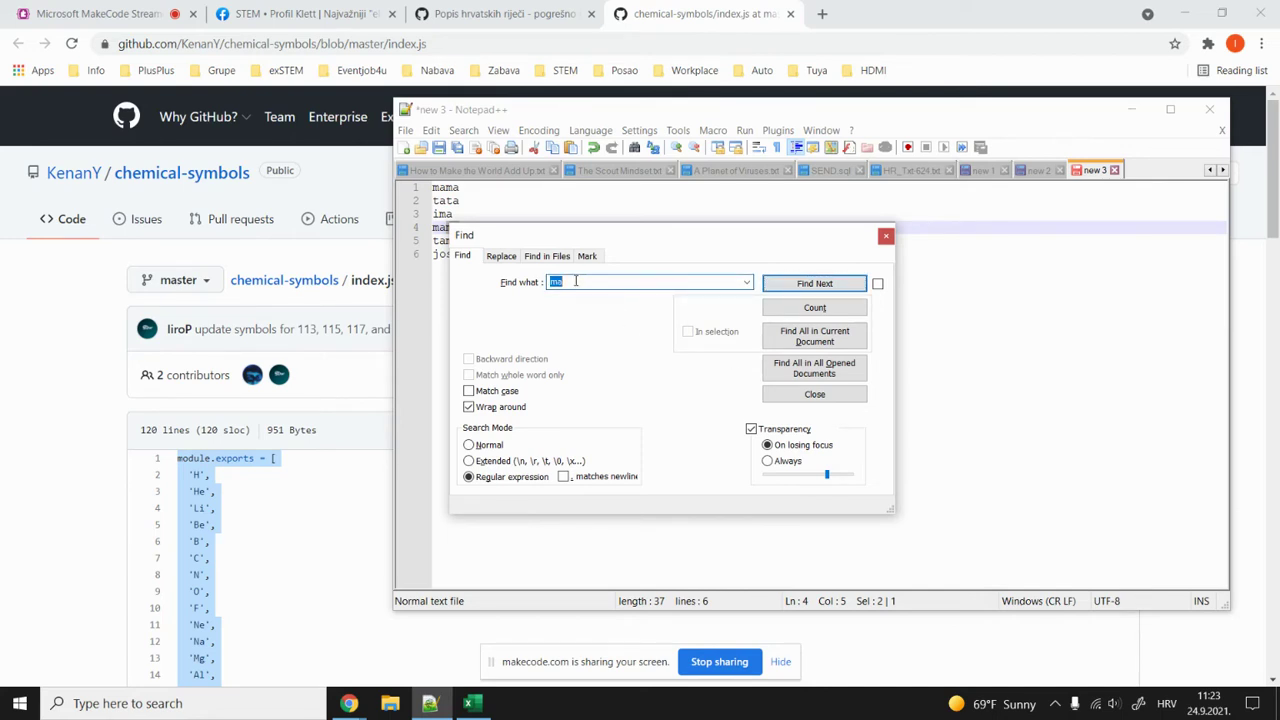
{"action": "left_click", "coordinate": [576, 281]}
{"action": "type", "text": "+"}
{"action": "left_click", "coordinate": [800, 288]}
{"action": "left_click", "coordinate": [800, 288]}
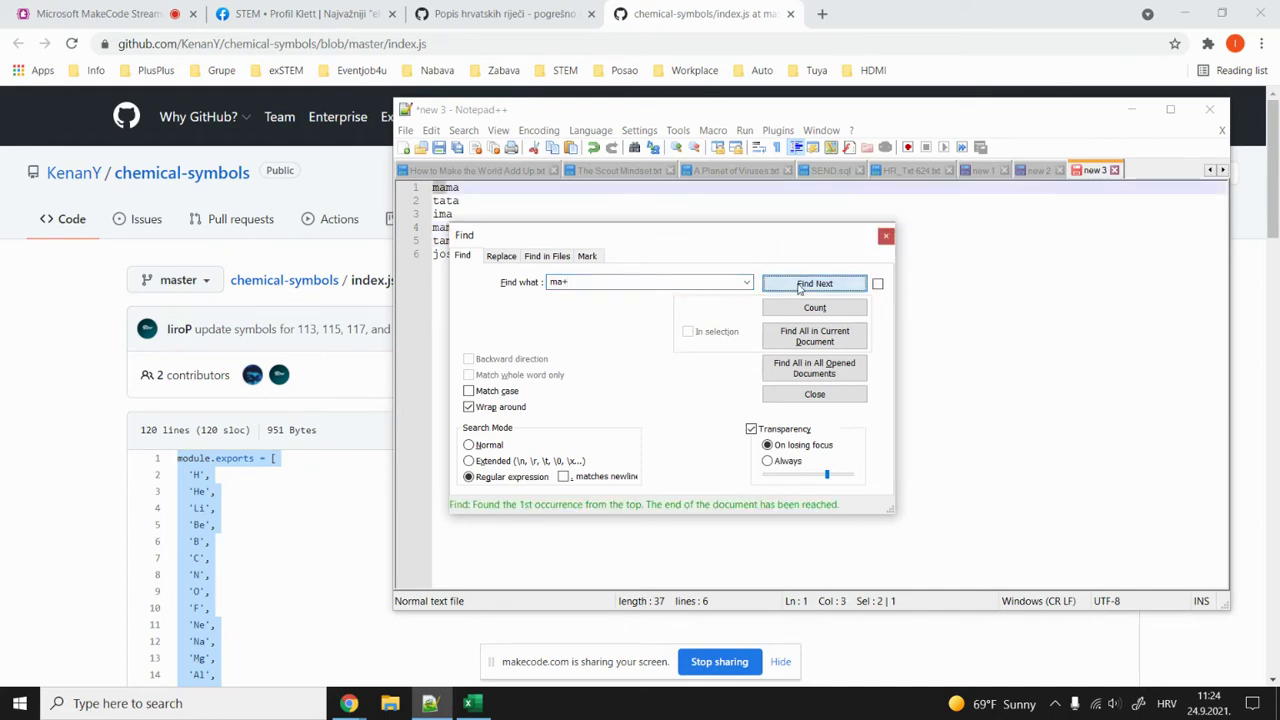
{"action": "left_click", "coordinate": [800, 288]}
{"action": "left_click", "coordinate": [800, 288]}
{"action": "left_click", "coordinate": [800, 288]}
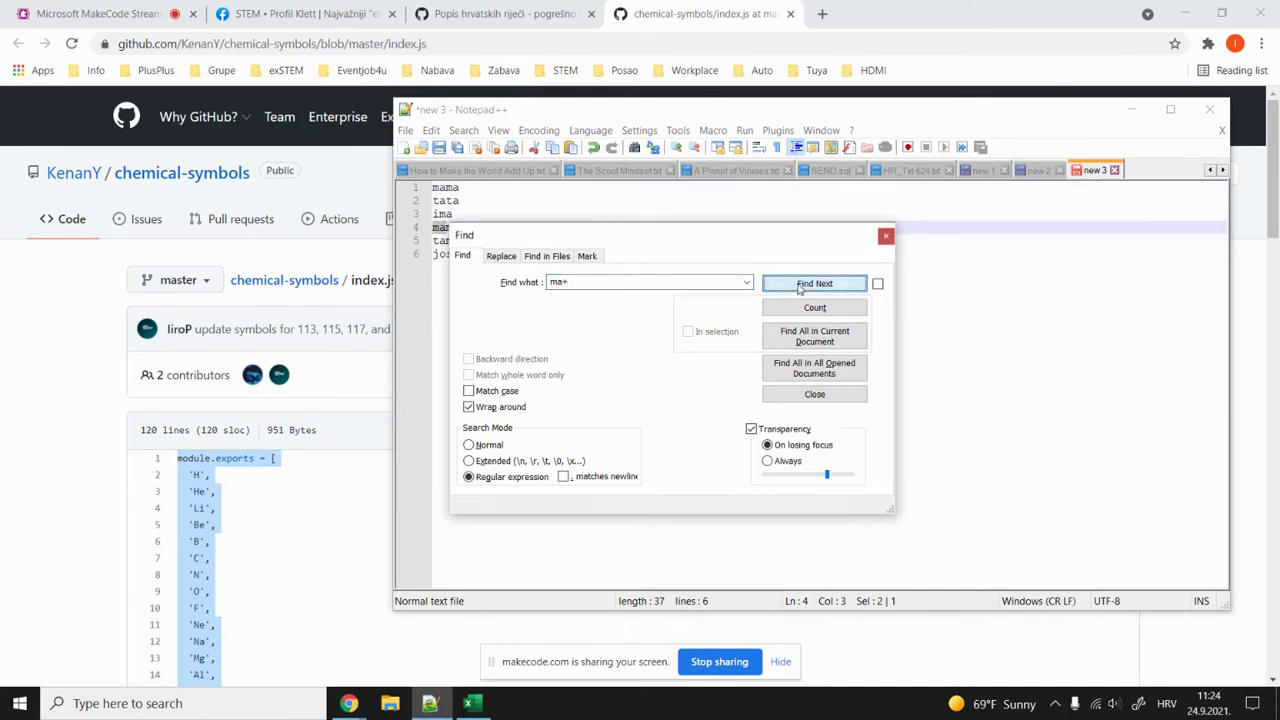
{"action": "left_click", "coordinate": [800, 288]}
{"action": "left_click", "coordinate": [800, 288]}
{"action": "left_click", "coordinate": [800, 288]}
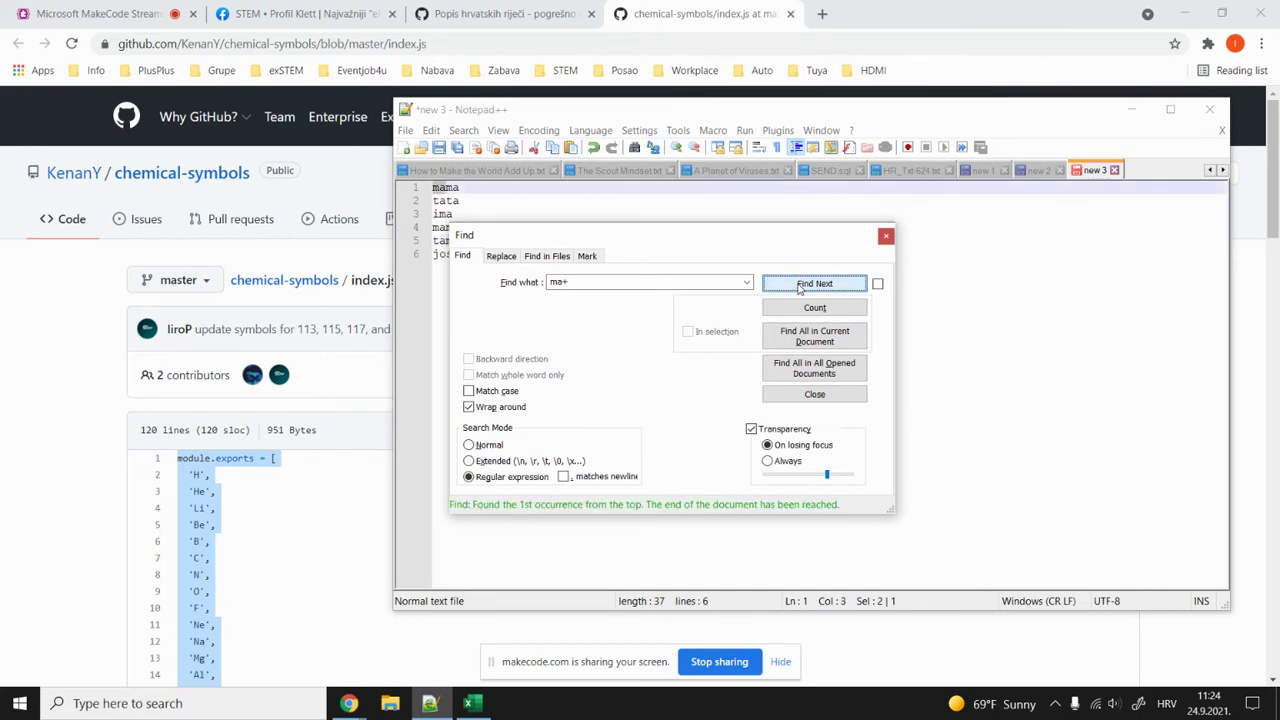
{"action": "left_click", "coordinate": [800, 288]}
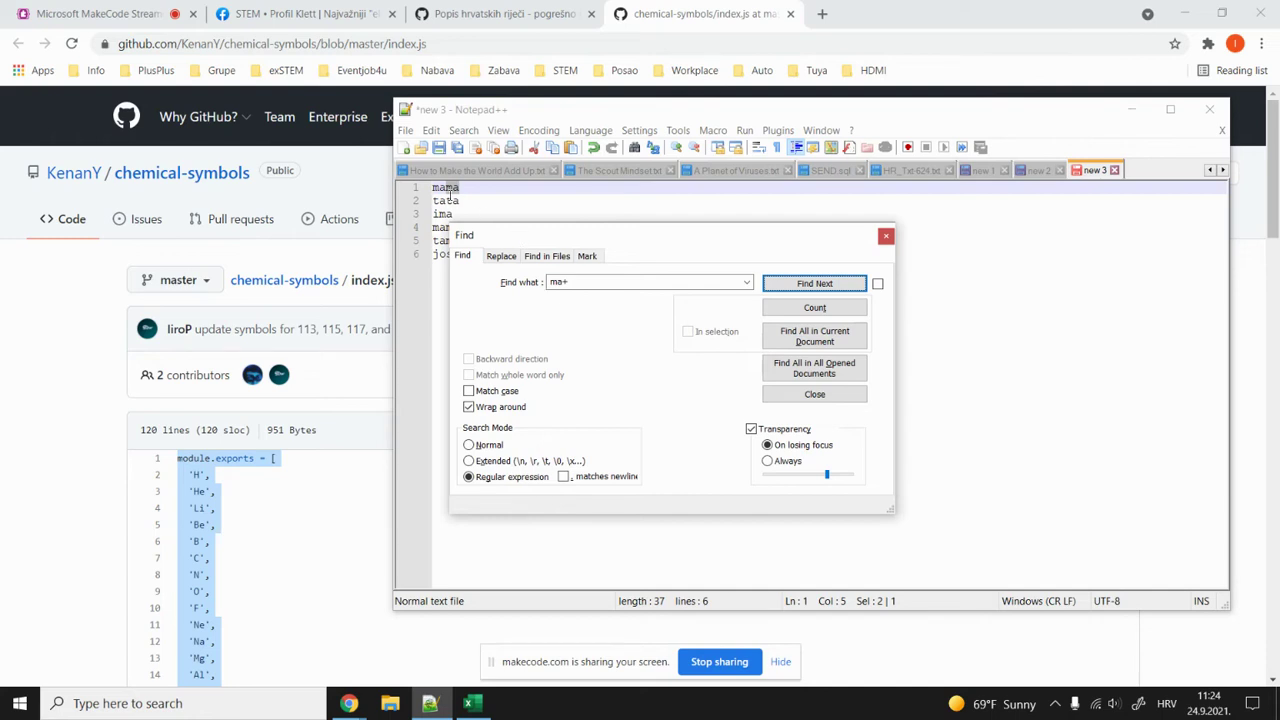
Anchor the search expression to whole lines as "^ma+$" and search the sample words for it.
{"action": "left_click_drag", "start_coordinate": [436, 187], "coordinate": [467, 189]}
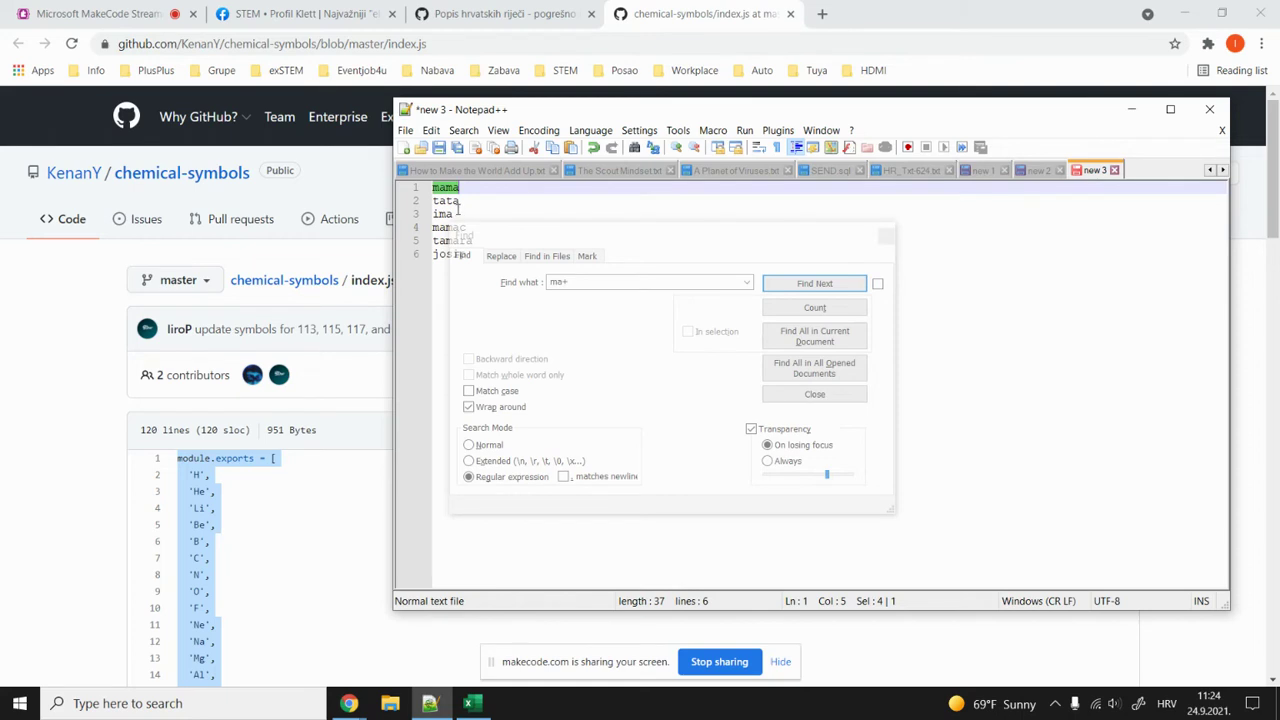
{"action": "left_click", "coordinate": [556, 283]}
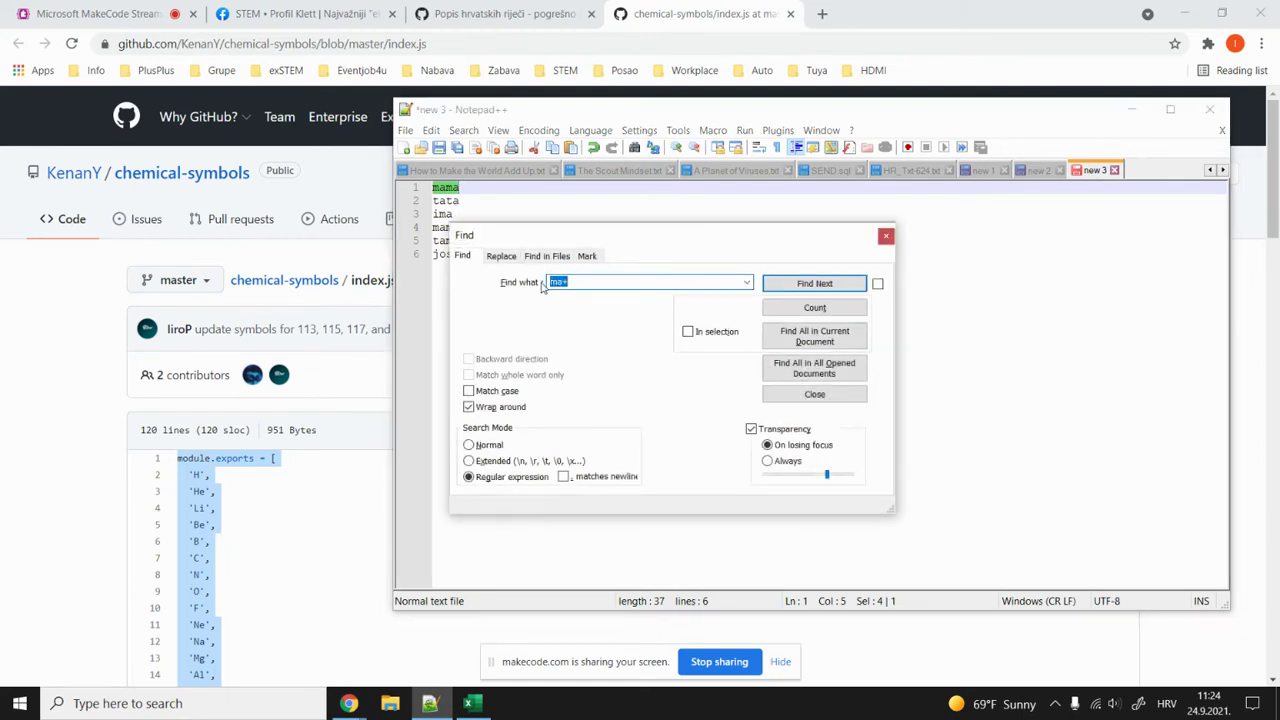
{"action": "left_click", "coordinate": [548, 283]}
{"action": "type", "text": "^"}
{"action": "key", "text": "Right"}
{"action": "key", "text": "Right"}
{"action": "type", "text": "$"}
{"action": "left_click", "coordinate": [815, 284]}
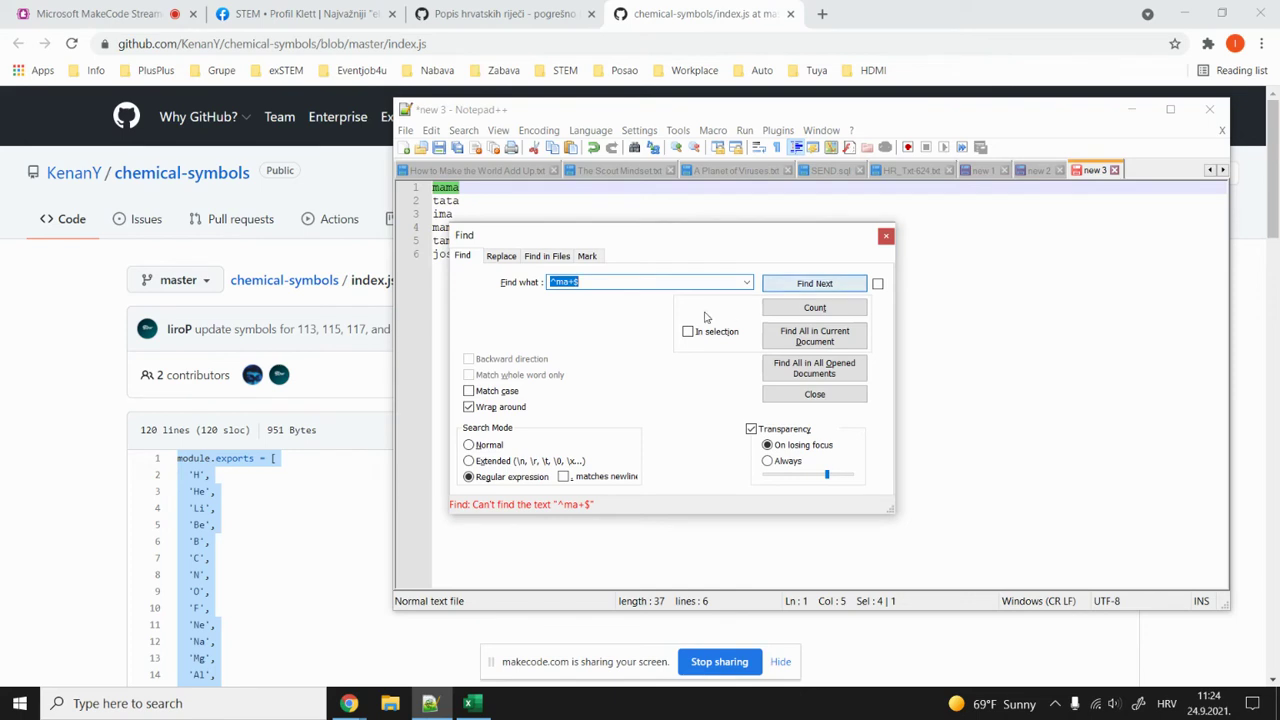
{"action": "left_click", "coordinate": [485, 198]}
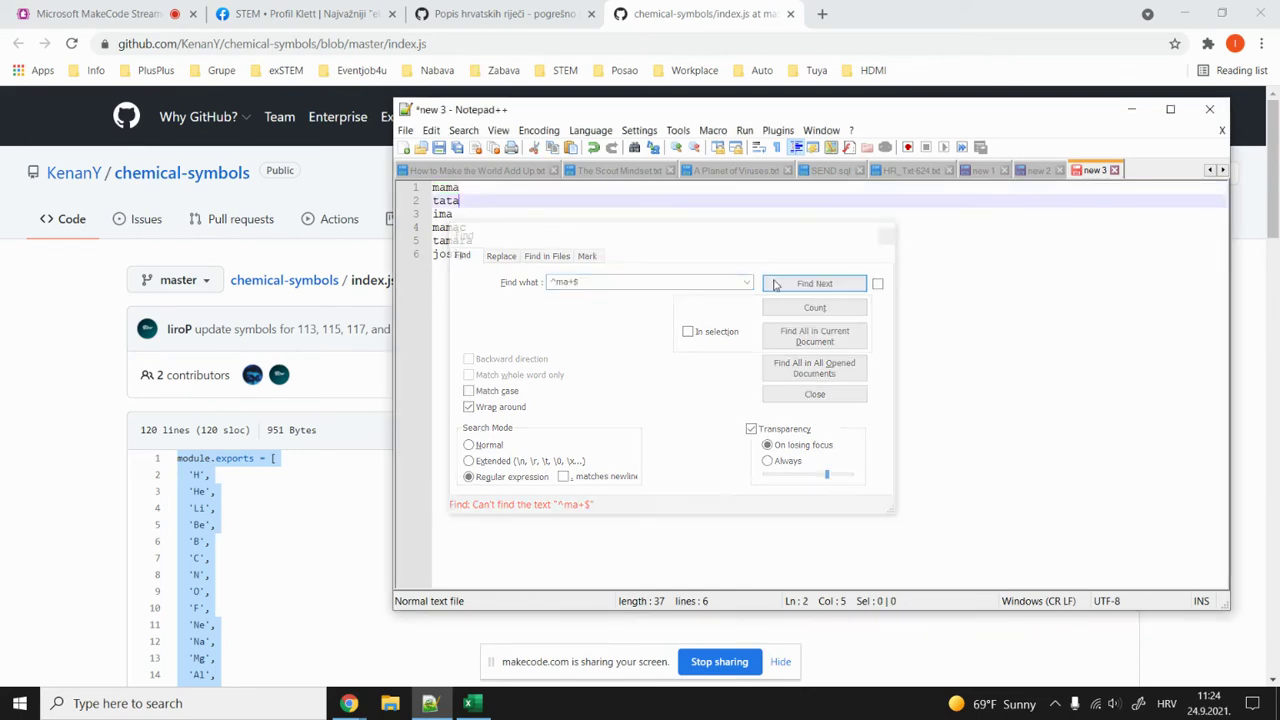
{"action": "left_click", "coordinate": [822, 287]}
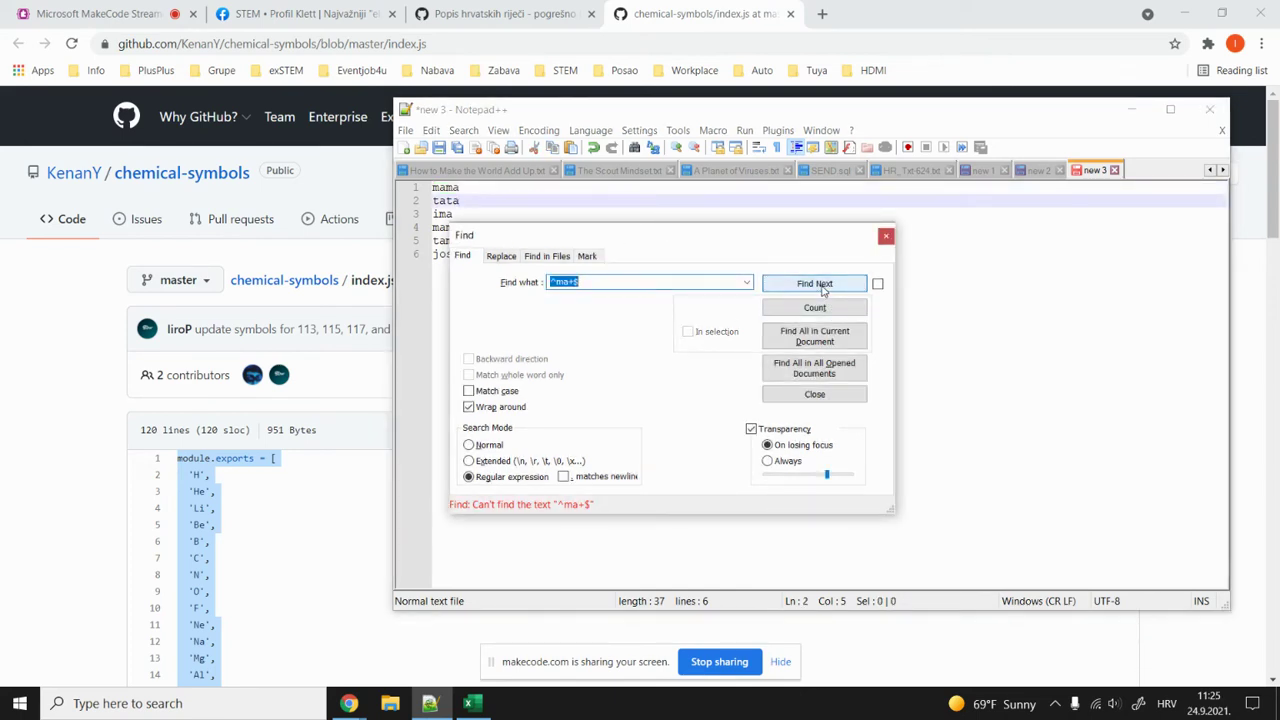
Group the letters ma in the search expression so it reads "^(ma)+$" and find its match.
{"action": "left_click", "coordinate": [550, 282]}
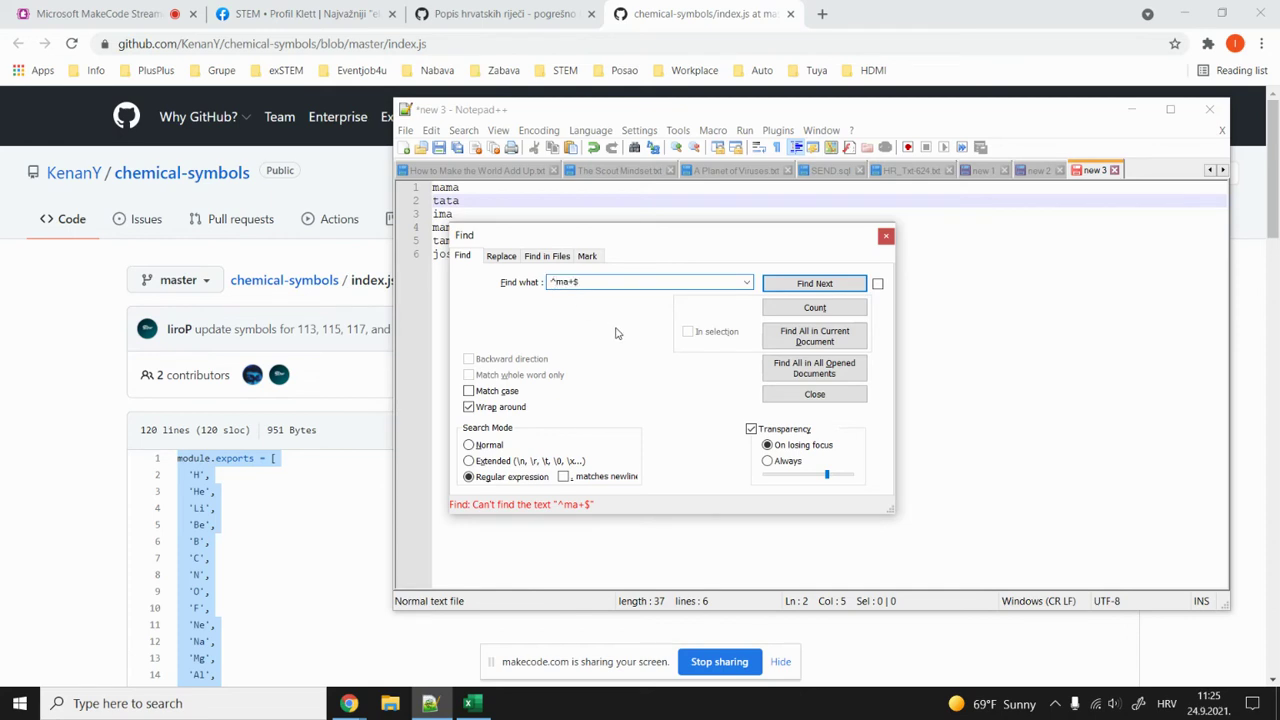
{"action": "type", "text": "(ma)"}
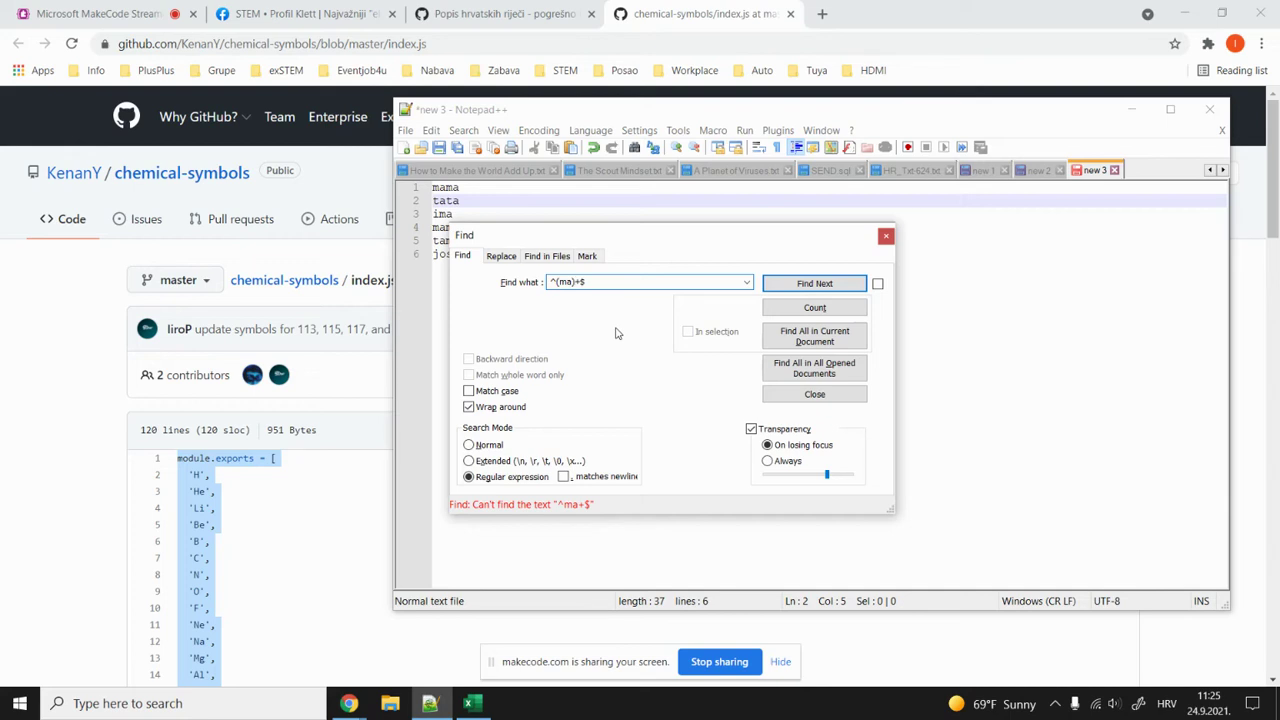
{"action": "left_click", "coordinate": [786, 287]}
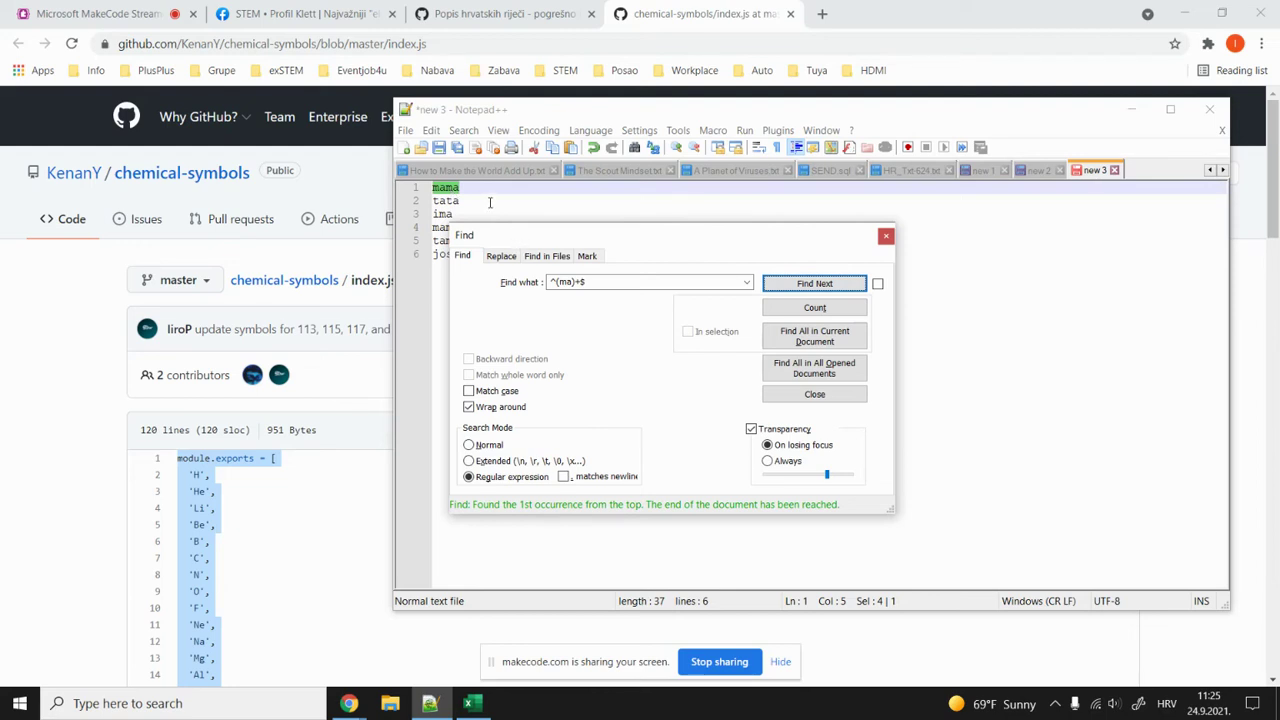
Add ta and i as alternatives inside the group so the search expression reads "^(ma|ta|i)+$".
{"action": "left_click", "coordinate": [570, 282]}
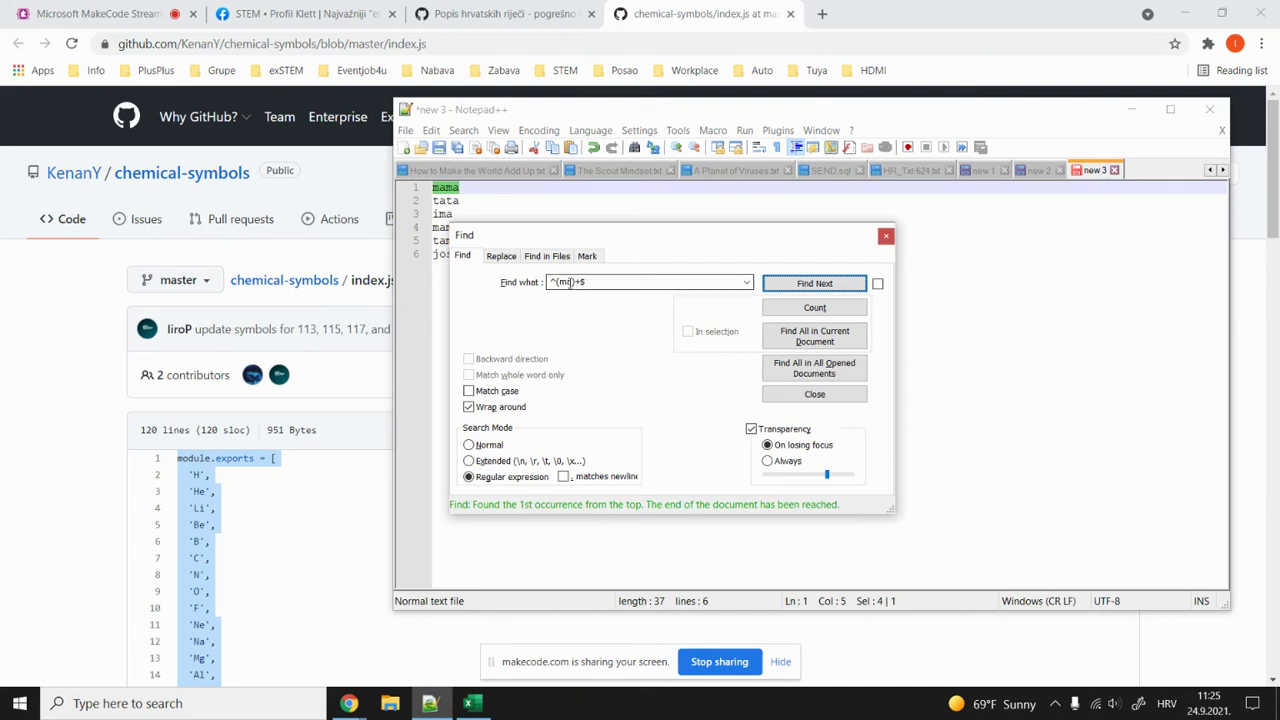
{"action": "key", "text": "ctrl+z"}
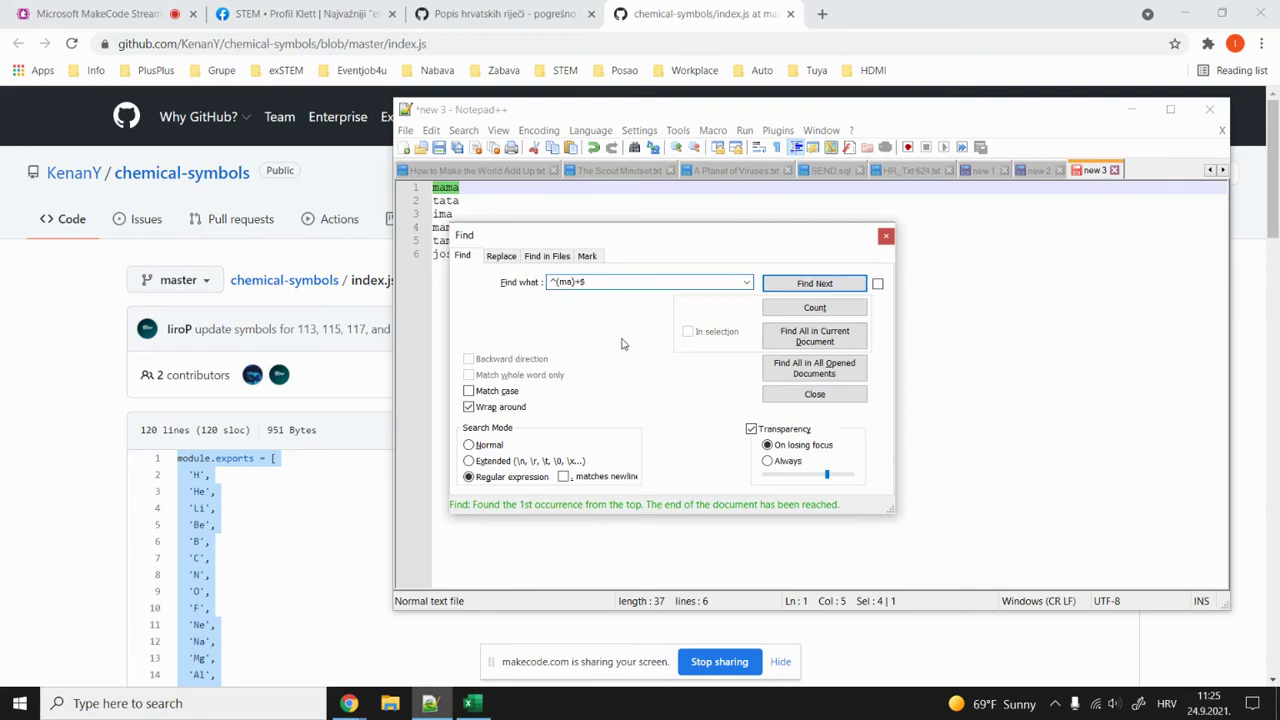
{"action": "type", "text": "|"}
{"action": "type", "text": "ta"}
{"action": "type", "text": "|"}
{"action": "type", "text": "j"}
{"action": "key", "text": "End"}
Step repeatedly through the matches of the extended expression in the sample words.
{"action": "left_click", "coordinate": [815, 288]}
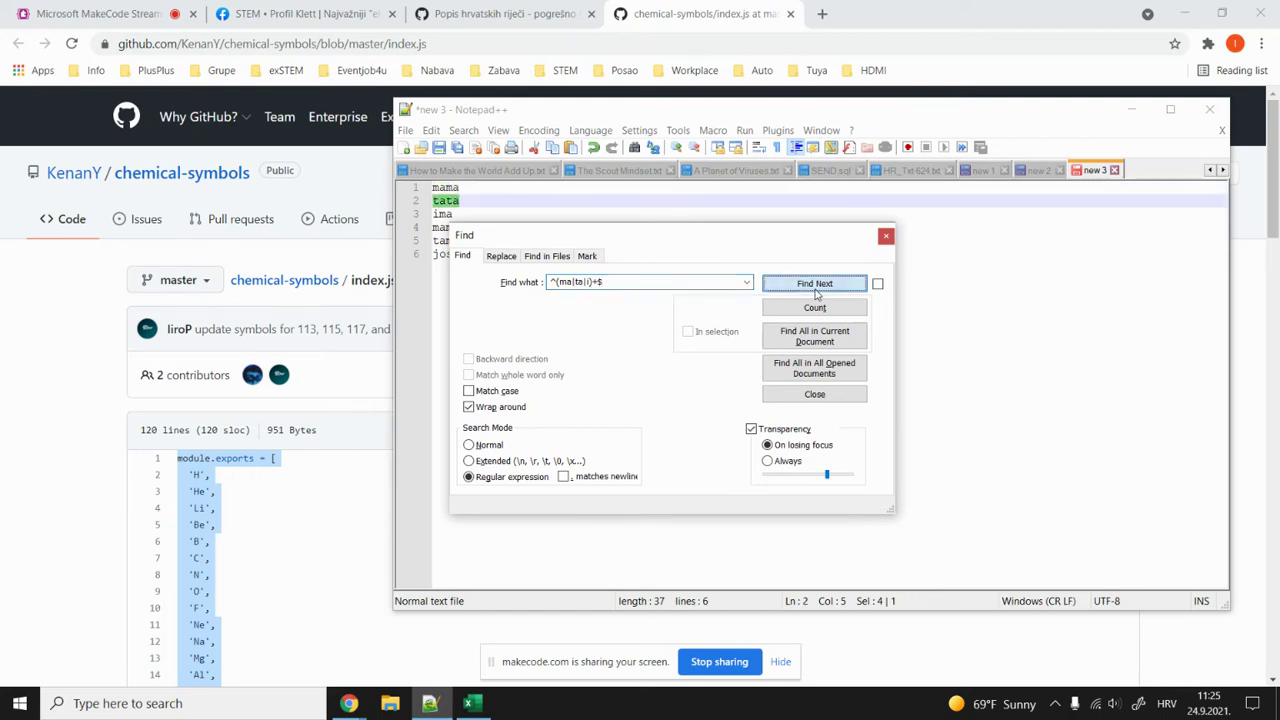
{"action": "left_click", "coordinate": [816, 288]}
{"action": "left_click", "coordinate": [816, 288]}
{"action": "left_click", "coordinate": [816, 288]}
{"action": "left_click", "coordinate": [816, 288]}
{"action": "left_click", "coordinate": [816, 288]}
{"action": "left_click", "coordinate": [815, 289]}
{"action": "left_click", "coordinate": [815, 289]}
{"action": "left_click", "coordinate": [815, 289]}
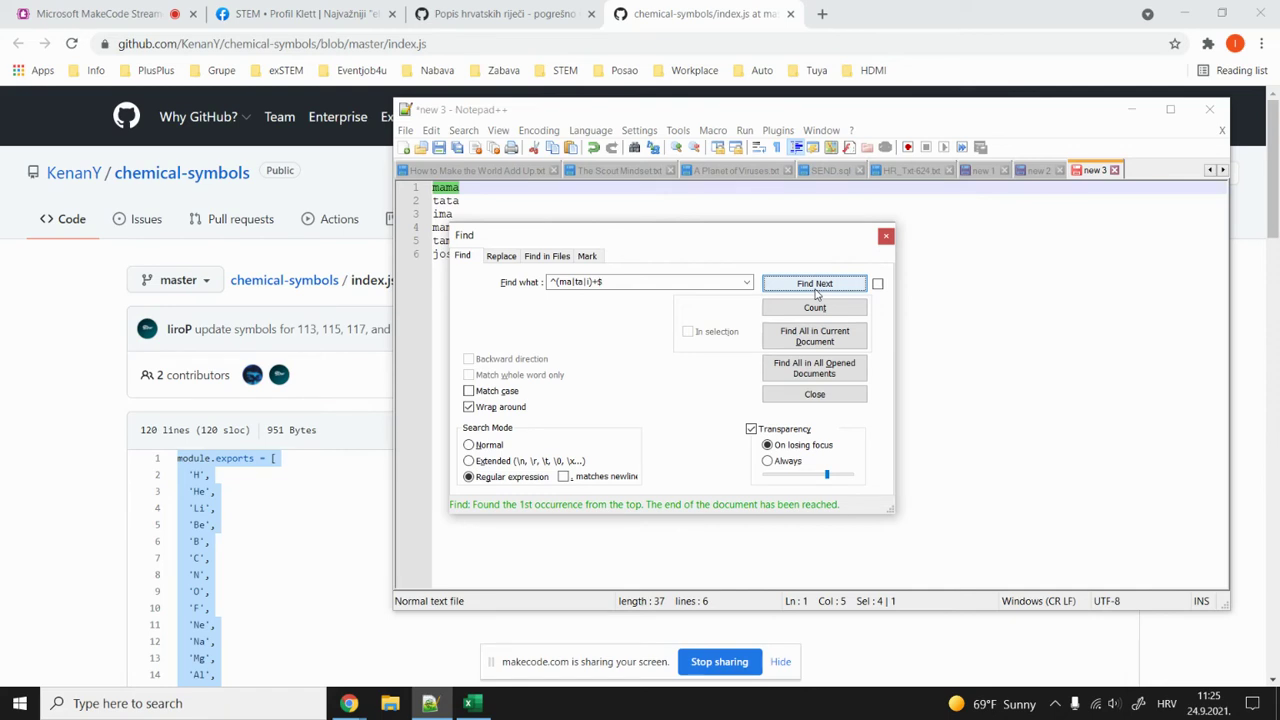
Mark all sample words matching "^(ma|ta|i)+$" and close the search dialog.
{"action": "left_click", "coordinate": [587, 256]}
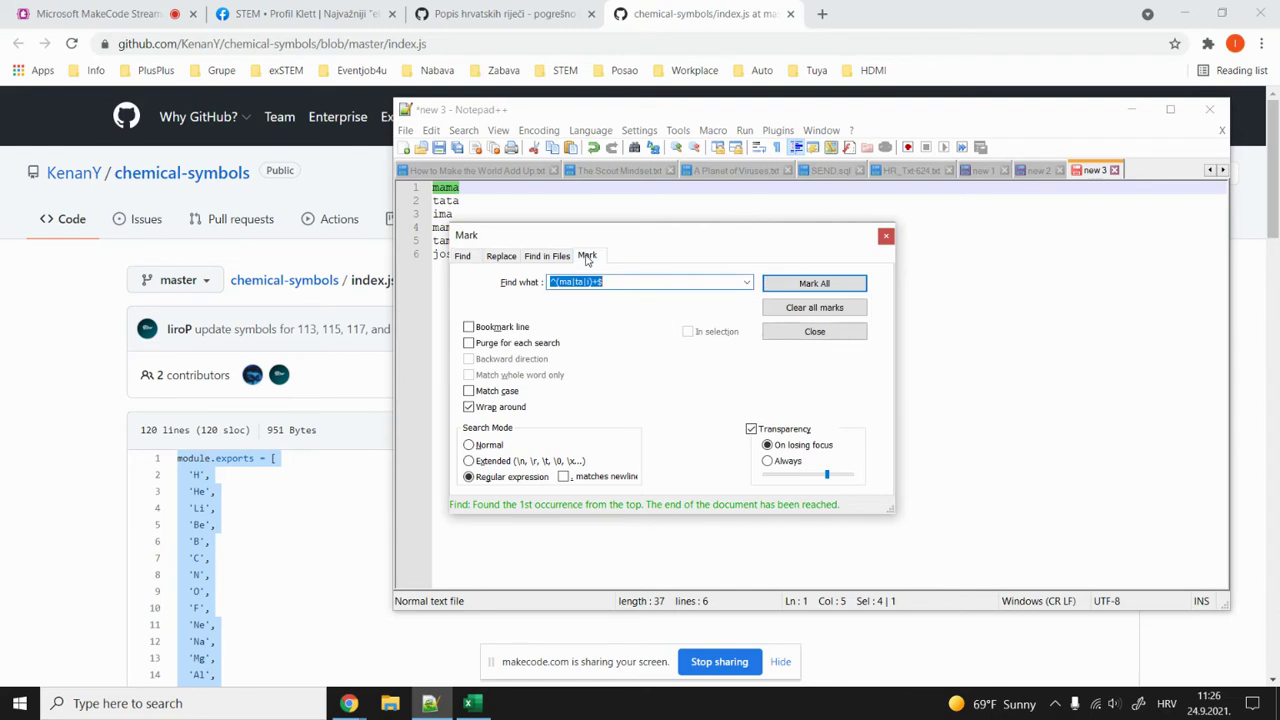
{"action": "left_click", "coordinate": [826, 286]}
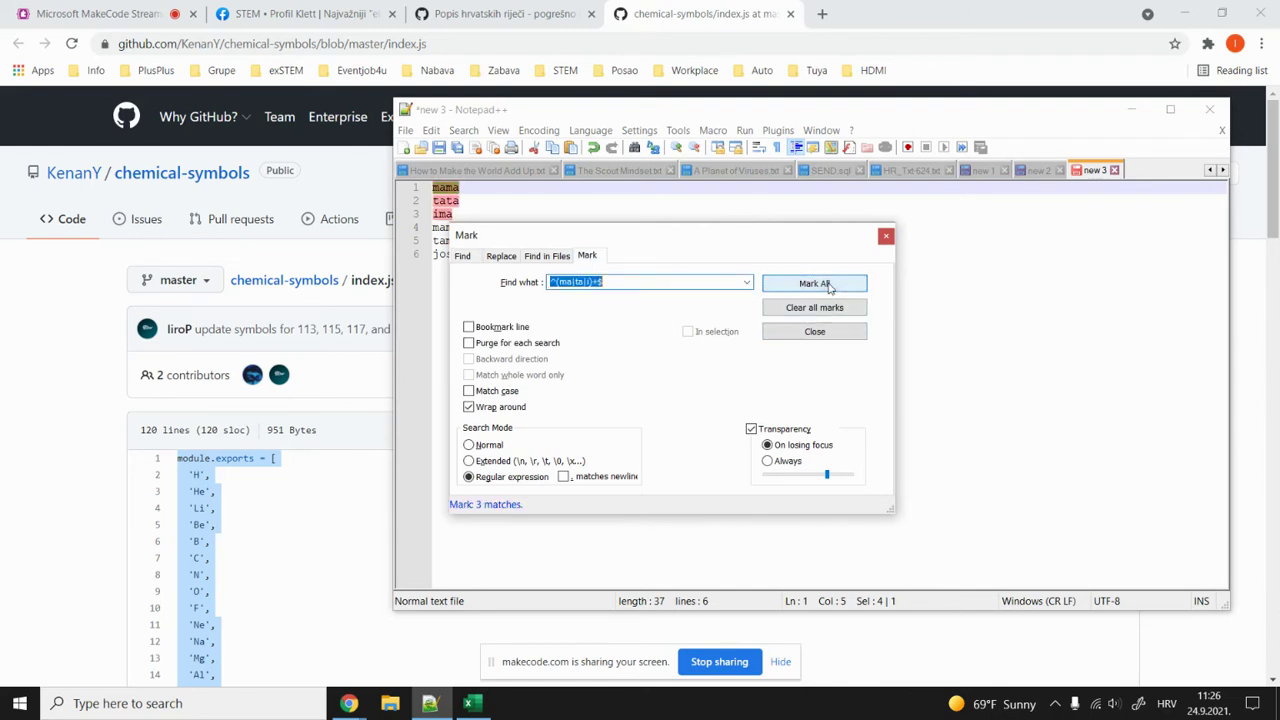
{"action": "left_click", "coordinate": [812, 331]}
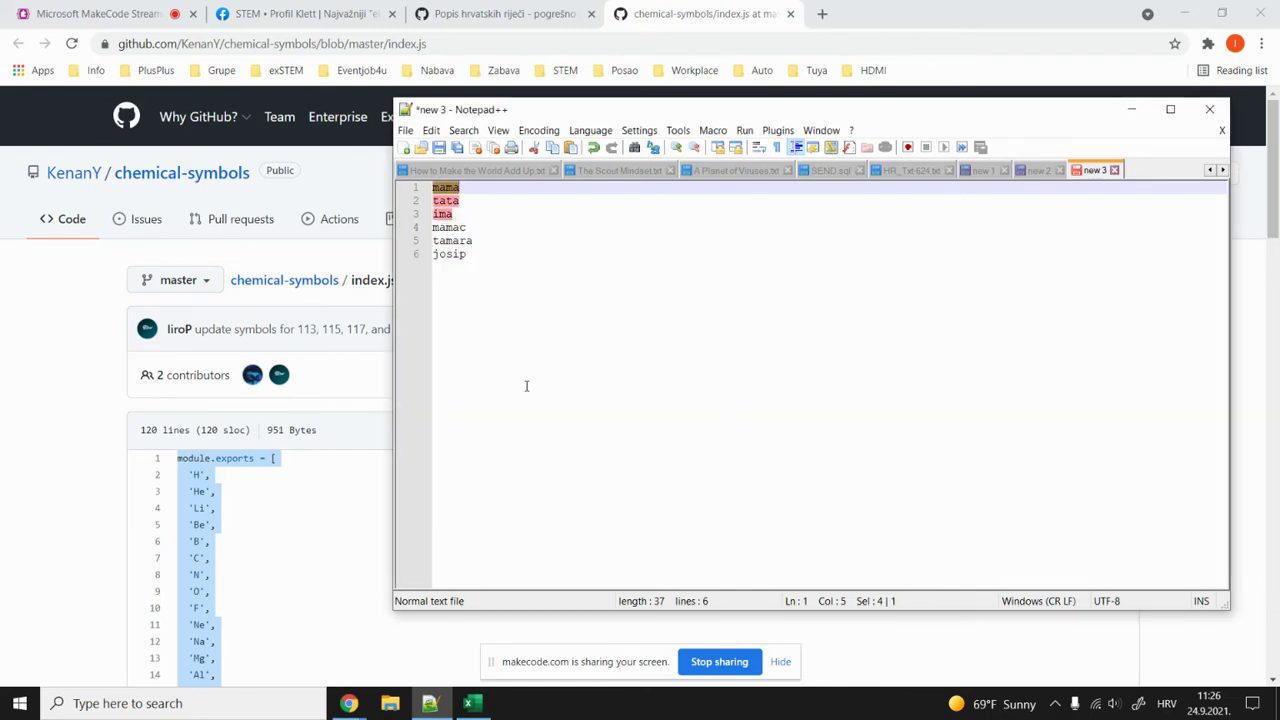
Close the sample words document "new 3" without saving it.
{"action": "left_click", "coordinate": [481, 222]}
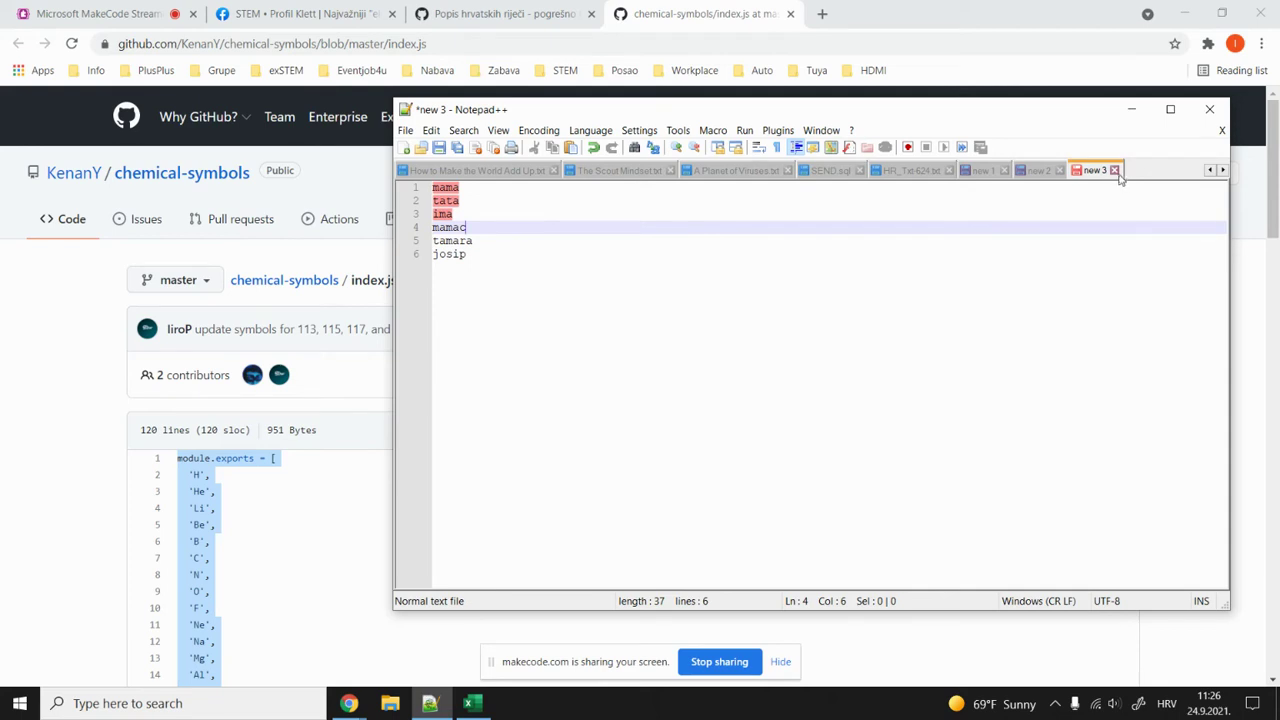
{"action": "left_click", "coordinate": [1114, 170]}
{"action": "left_click", "coordinate": [646, 409]}
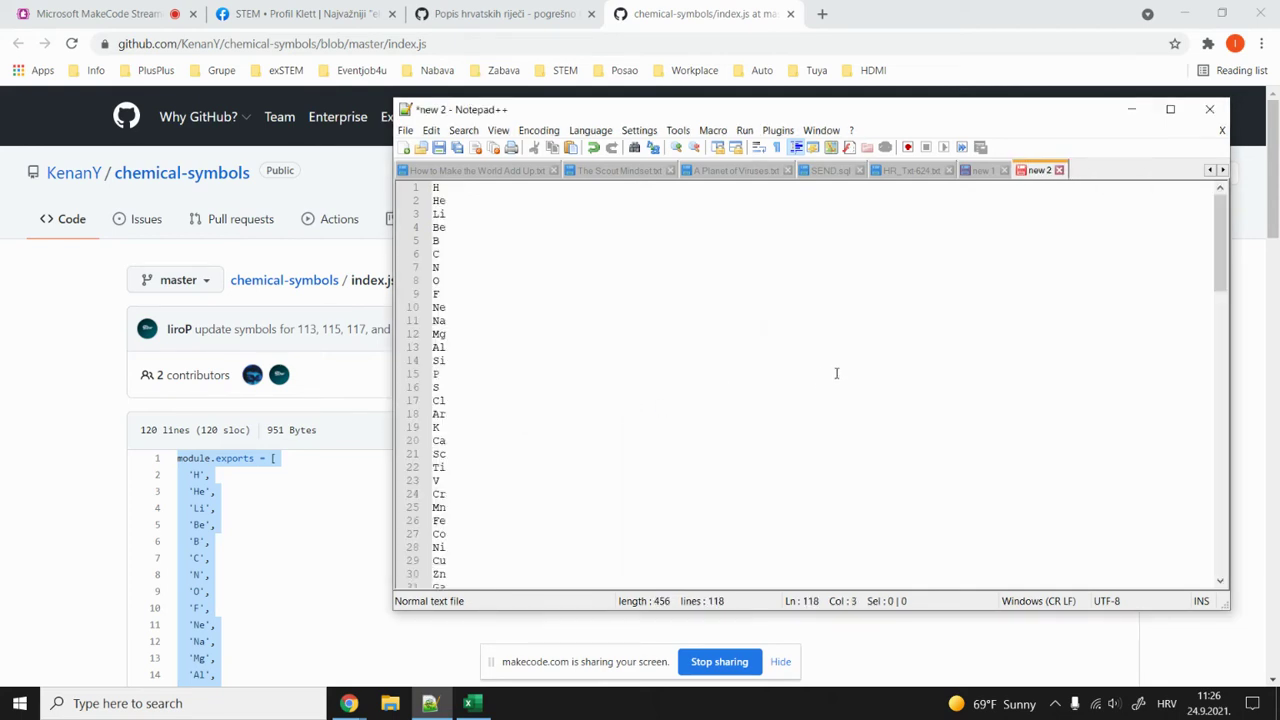
Convert the entire Croatian word list in "new 1" to lowercase and return to its first line.
{"action": "left_click", "coordinate": [985, 172]}
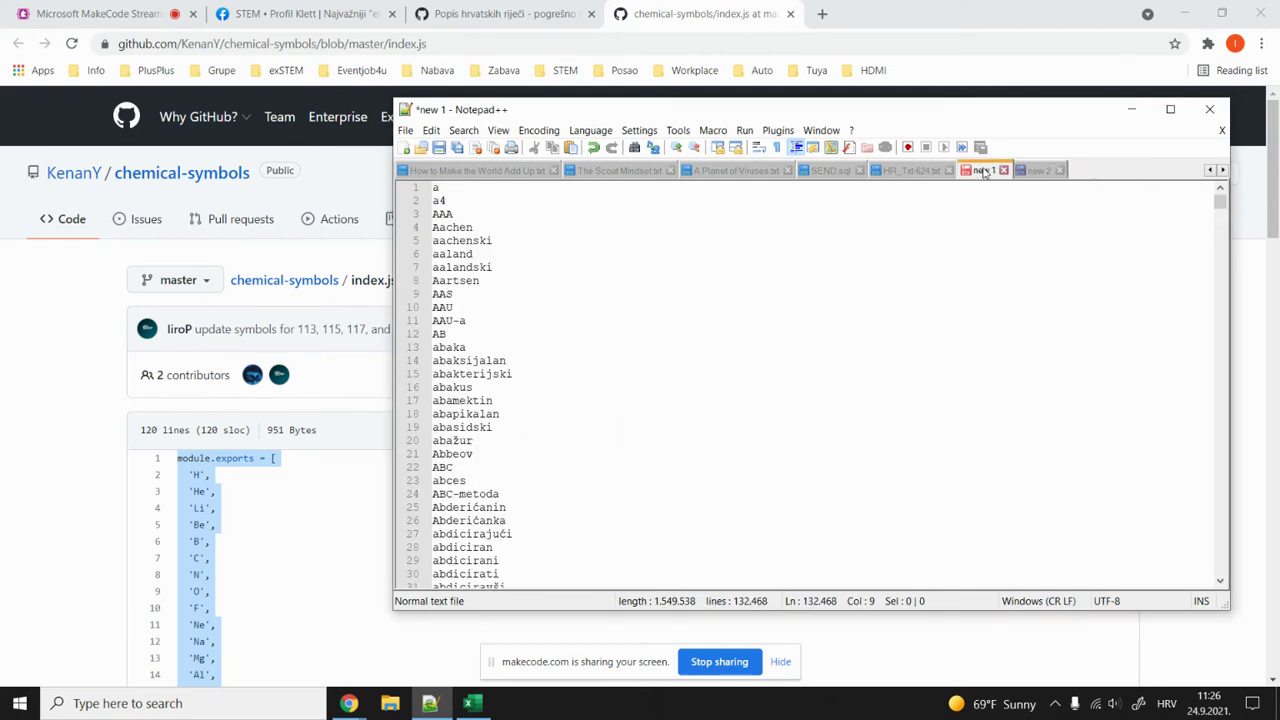
{"action": "left_click", "coordinate": [571, 239]}
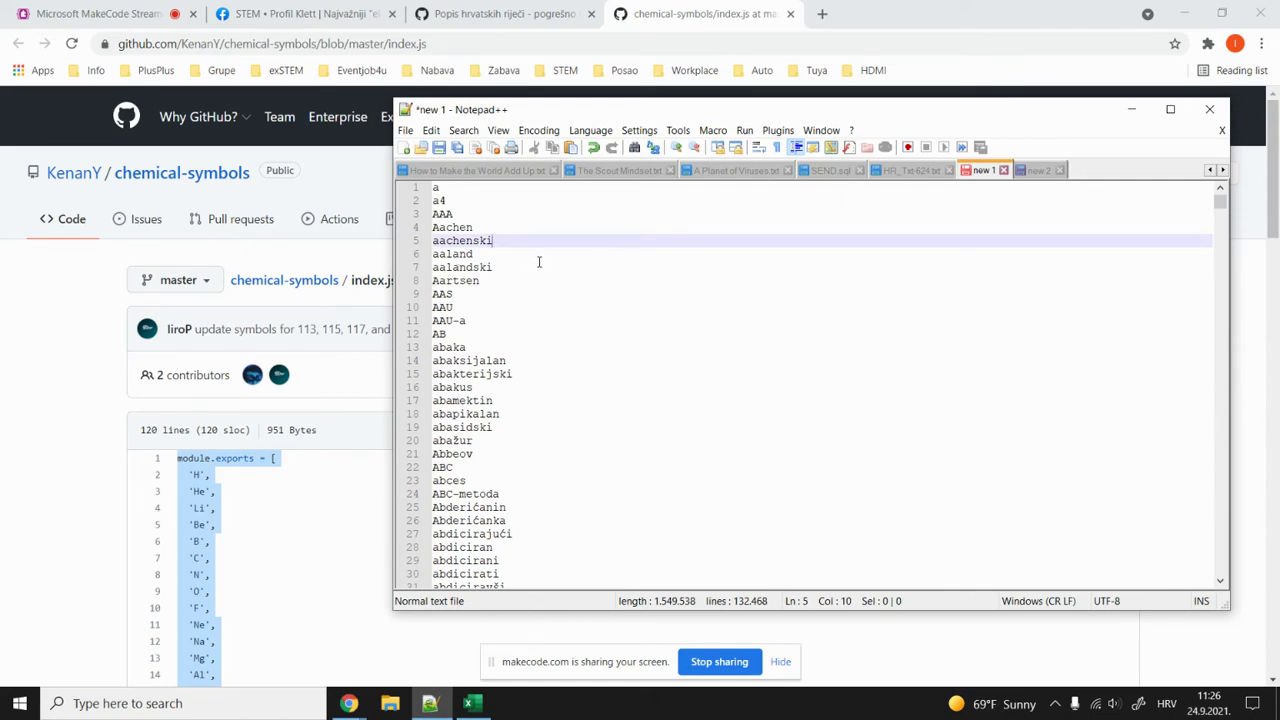
{"action": "key", "text": "ctrl+a"}
{"action": "right_click", "coordinate": [452, 242]}
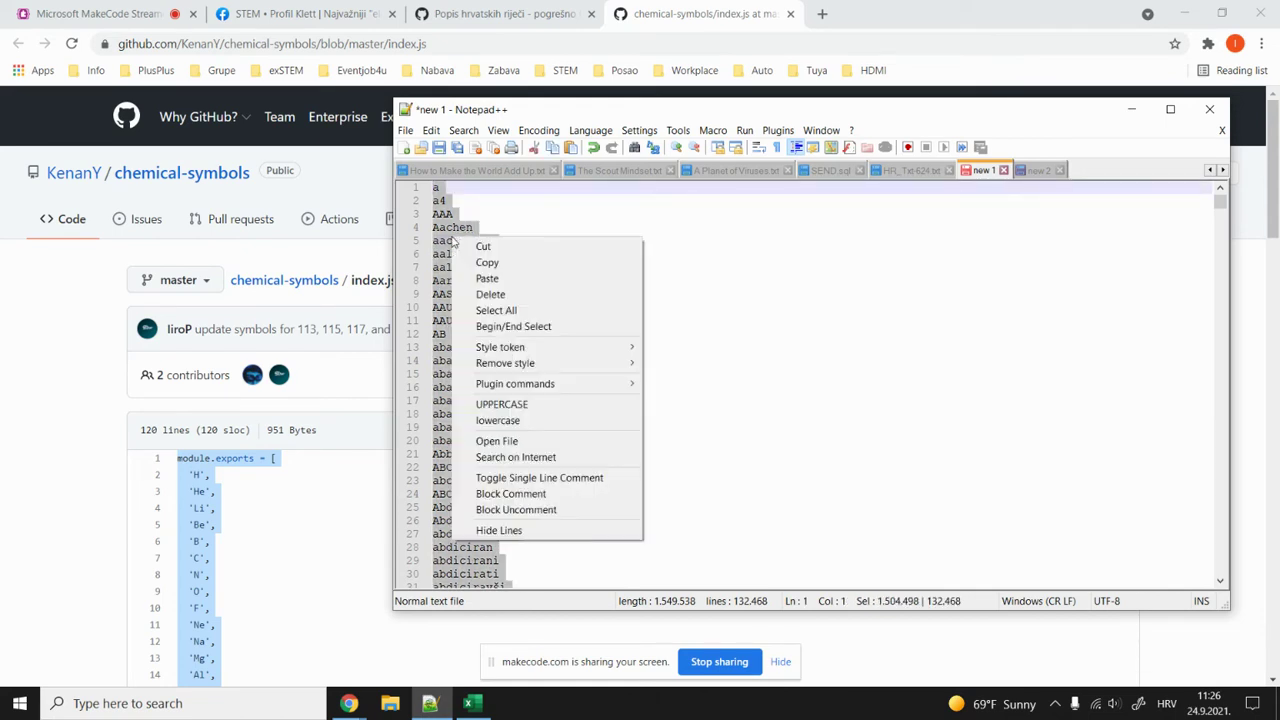
{"action": "left_click", "coordinate": [497, 421]}
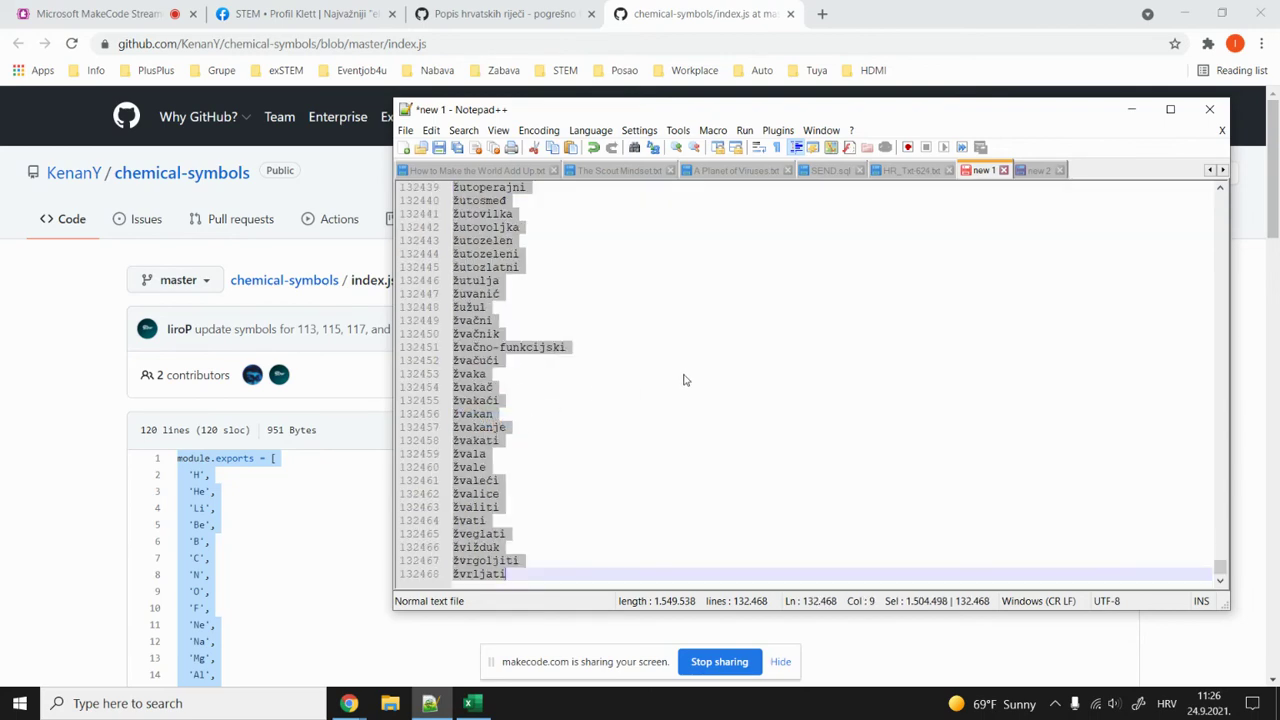
{"action": "left_click_drag", "start_coordinate": [1226, 566], "coordinate": [1222, 195]}
{"action": "left_click", "coordinate": [490, 189]}
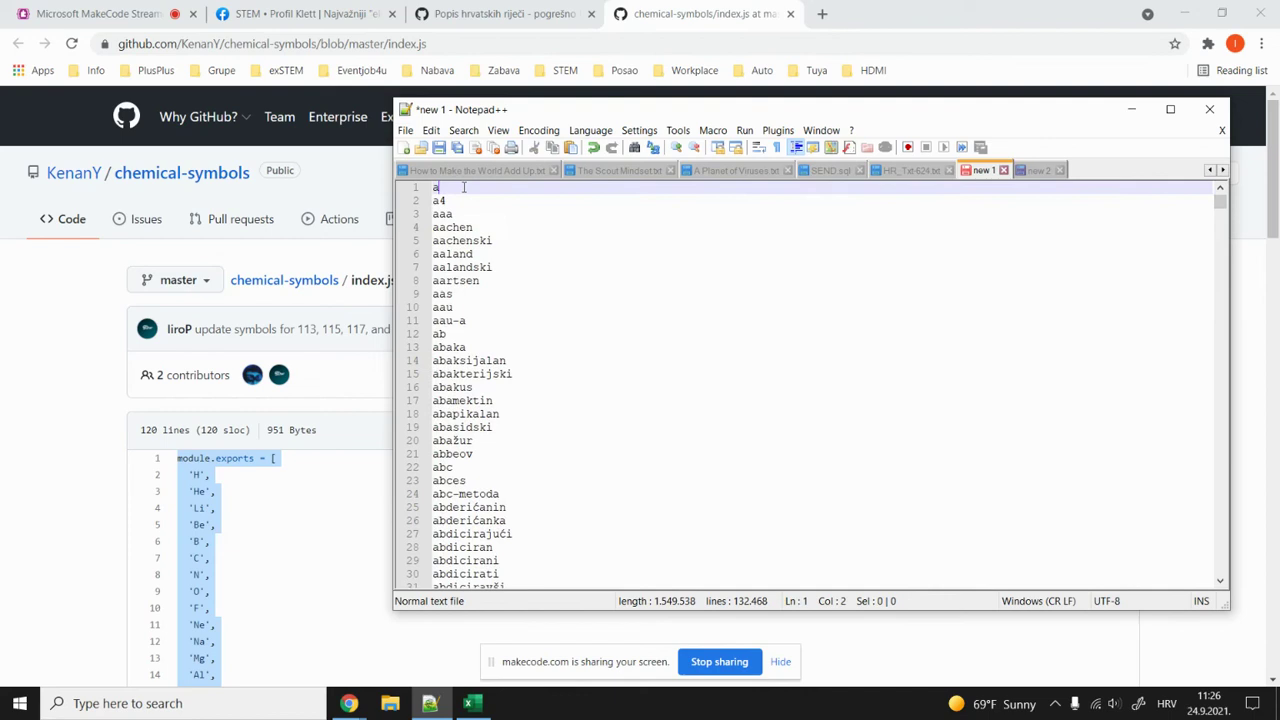
Convert all chemical symbols in "new 2" to lowercase and return to the start of the list.
{"action": "left_click", "coordinate": [1039, 171]}
{"action": "left_click", "coordinate": [556, 334]}
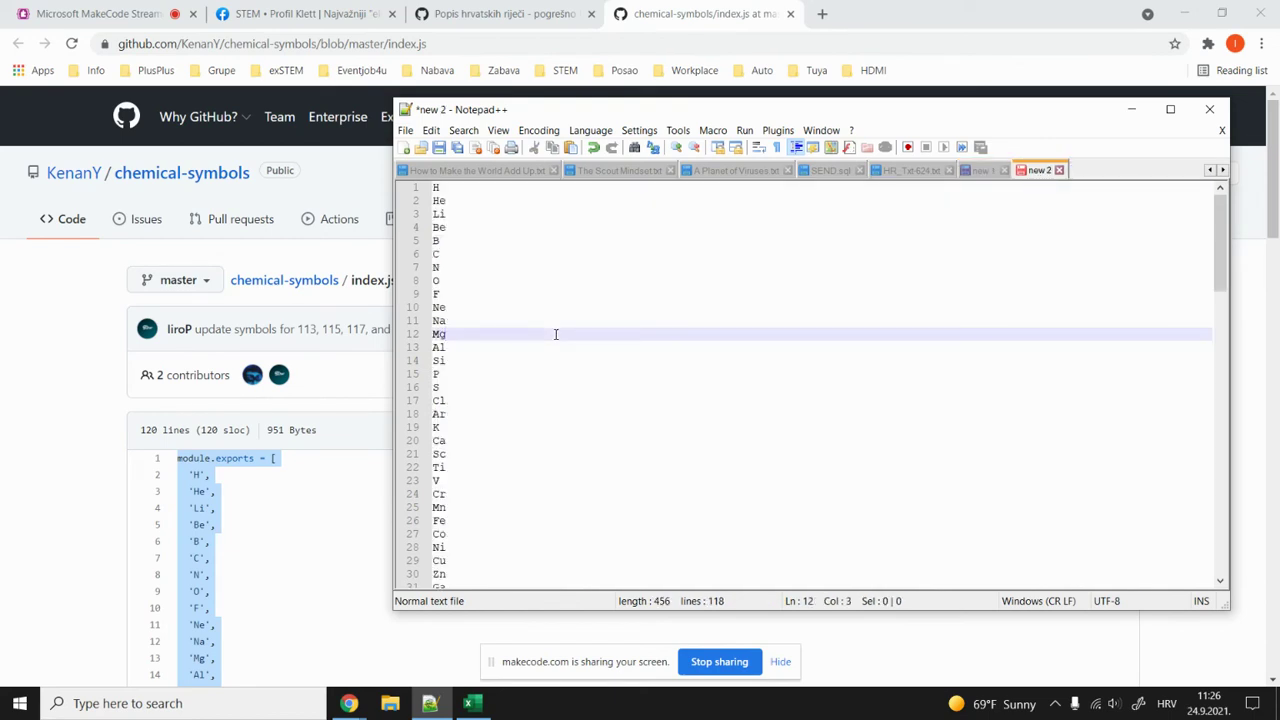
{"action": "key", "text": "ctrl+a"}
{"action": "right_click", "coordinate": [447, 340]}
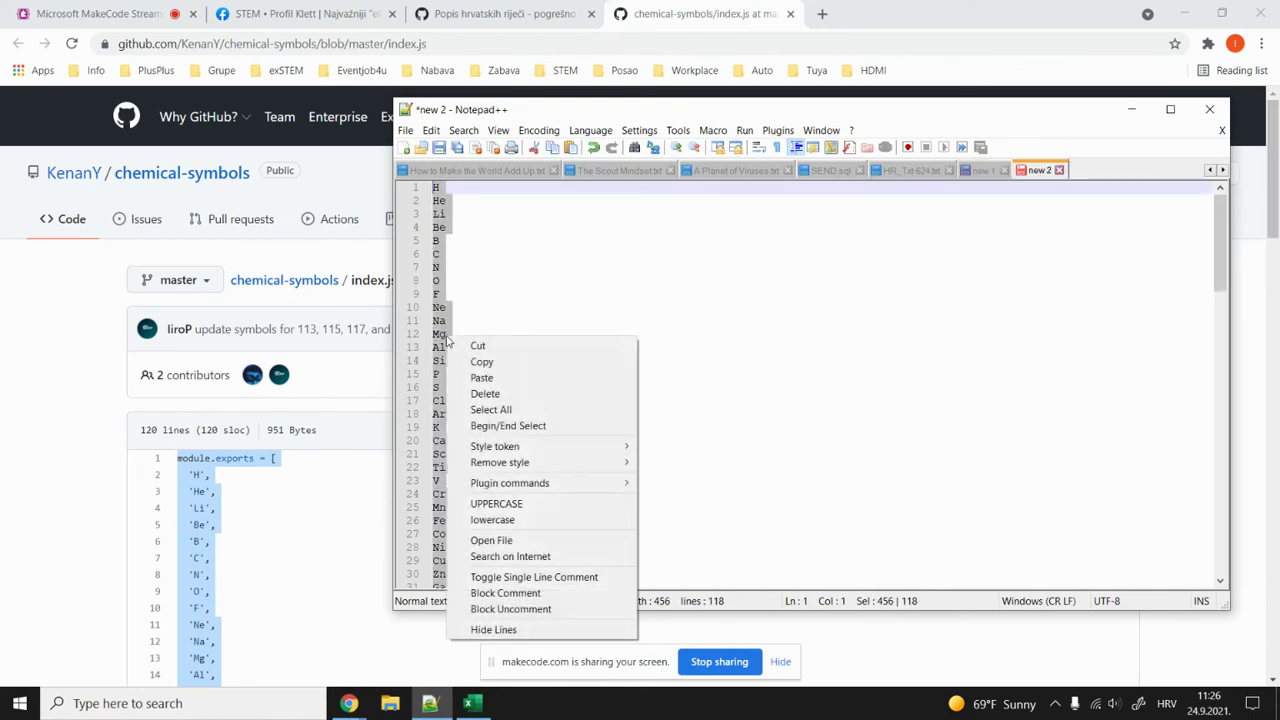
{"action": "left_click", "coordinate": [505, 520]}
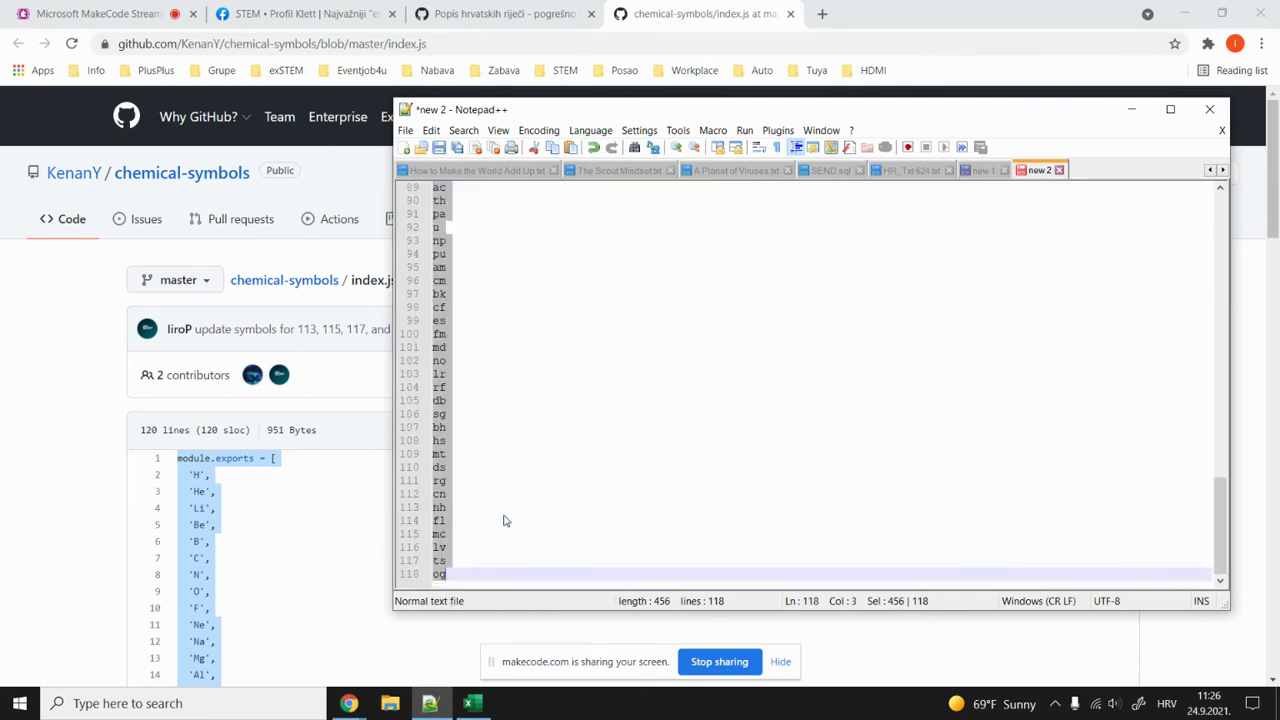
{"action": "left_click", "coordinate": [511, 437]}
{"action": "scroll", "coordinate": [510, 433], "scroll_direction": "up", "scroll_amount": 20}
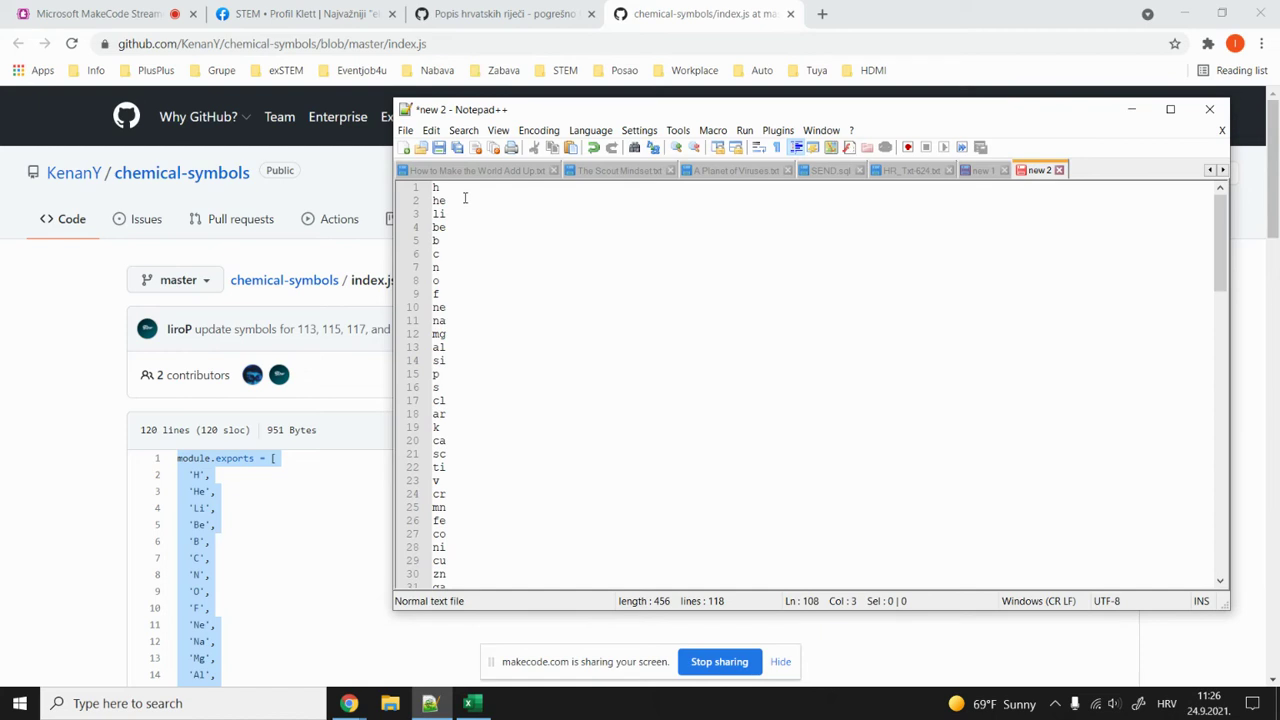
Replace every "\n" in the symbol list with "|" using the Extended search mode.
{"action": "key", "text": "ctrl+f"}
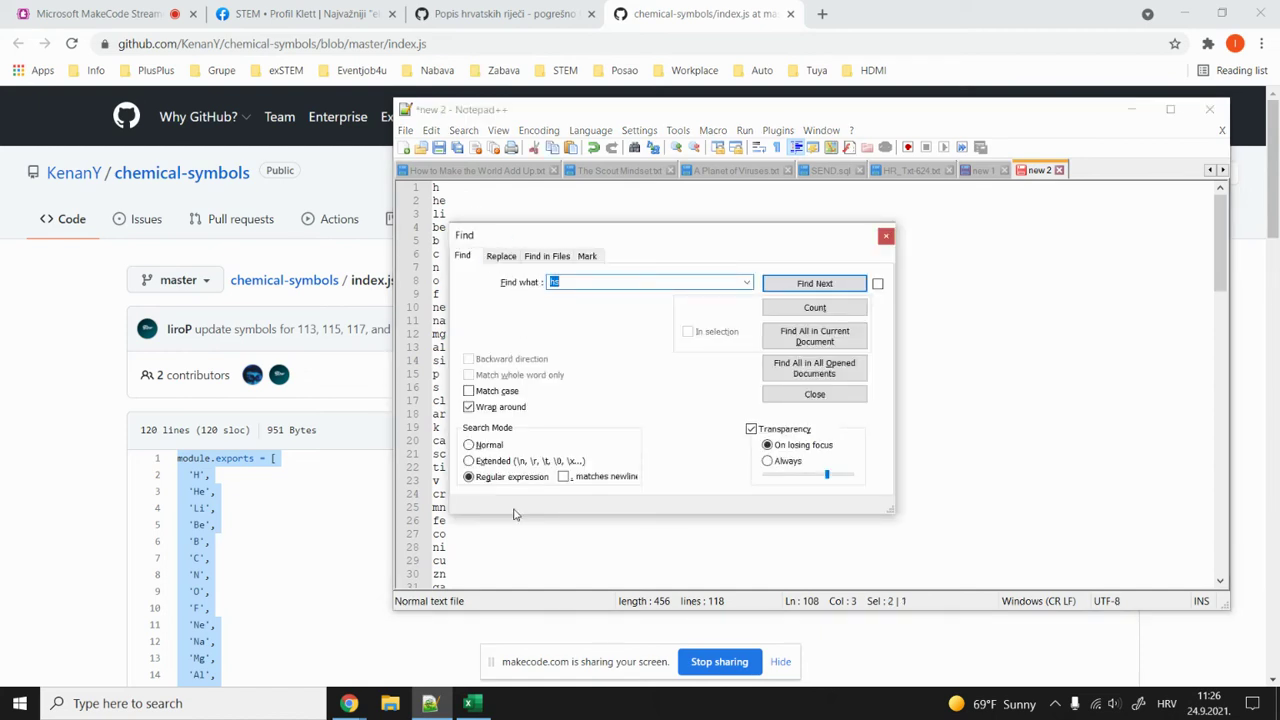
{"action": "left_click", "coordinate": [493, 463]}
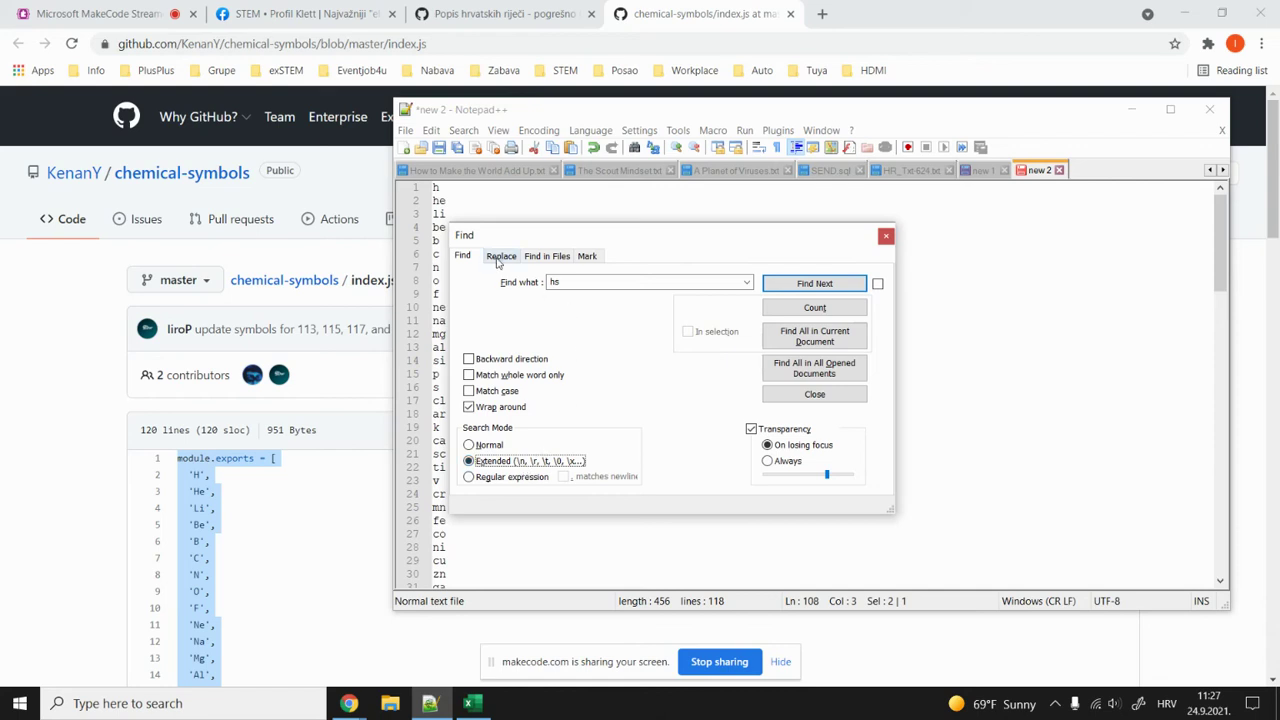
{"action": "left_click", "coordinate": [500, 256]}
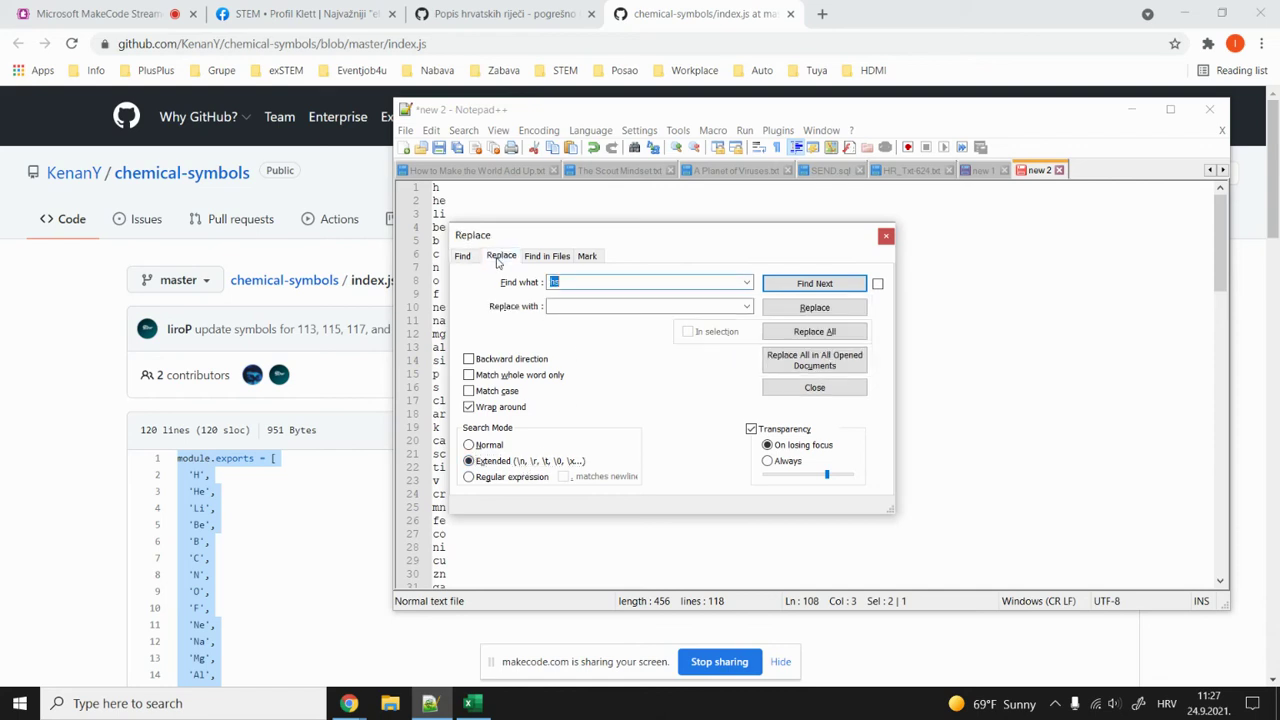
{"action": "left_click", "coordinate": [574, 286]}
{"action": "key", "text": "BackSpace"}
{"action": "key", "text": "BackSpace"}
{"action": "type", "text": "\\n"}
{"action": "key", "text": "Tab"}
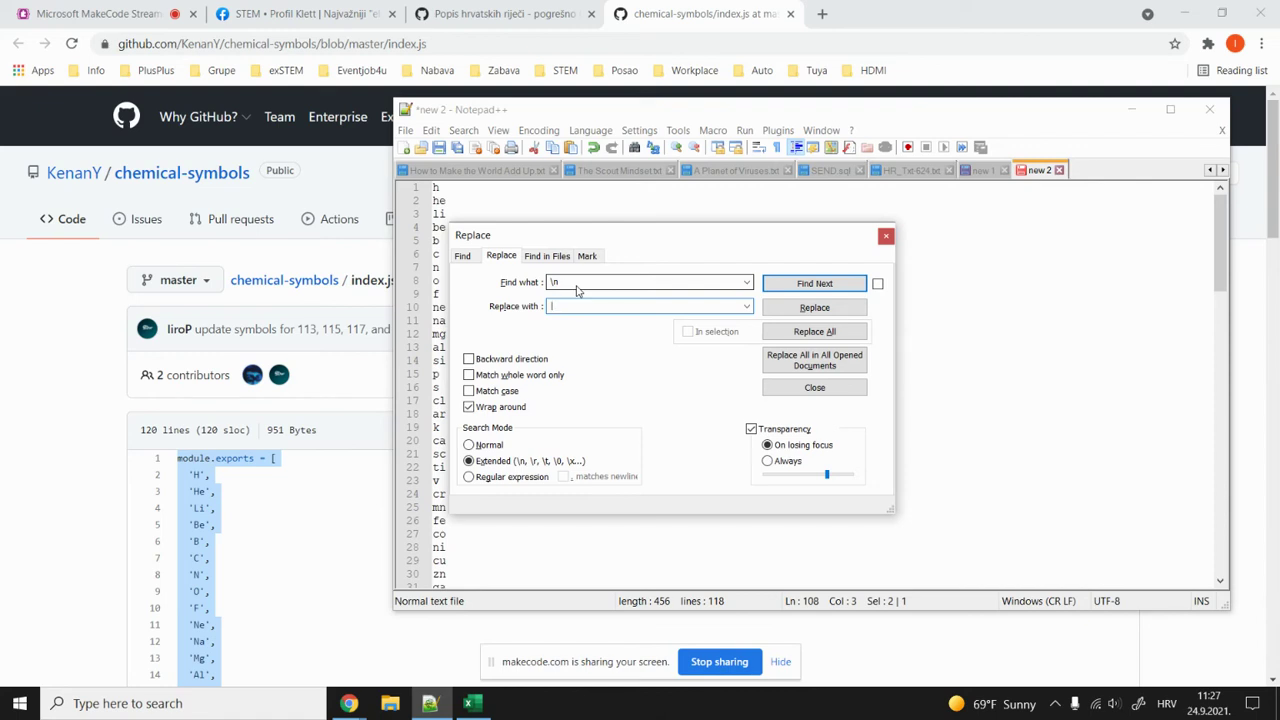
{"action": "left_click", "coordinate": [793, 332]}
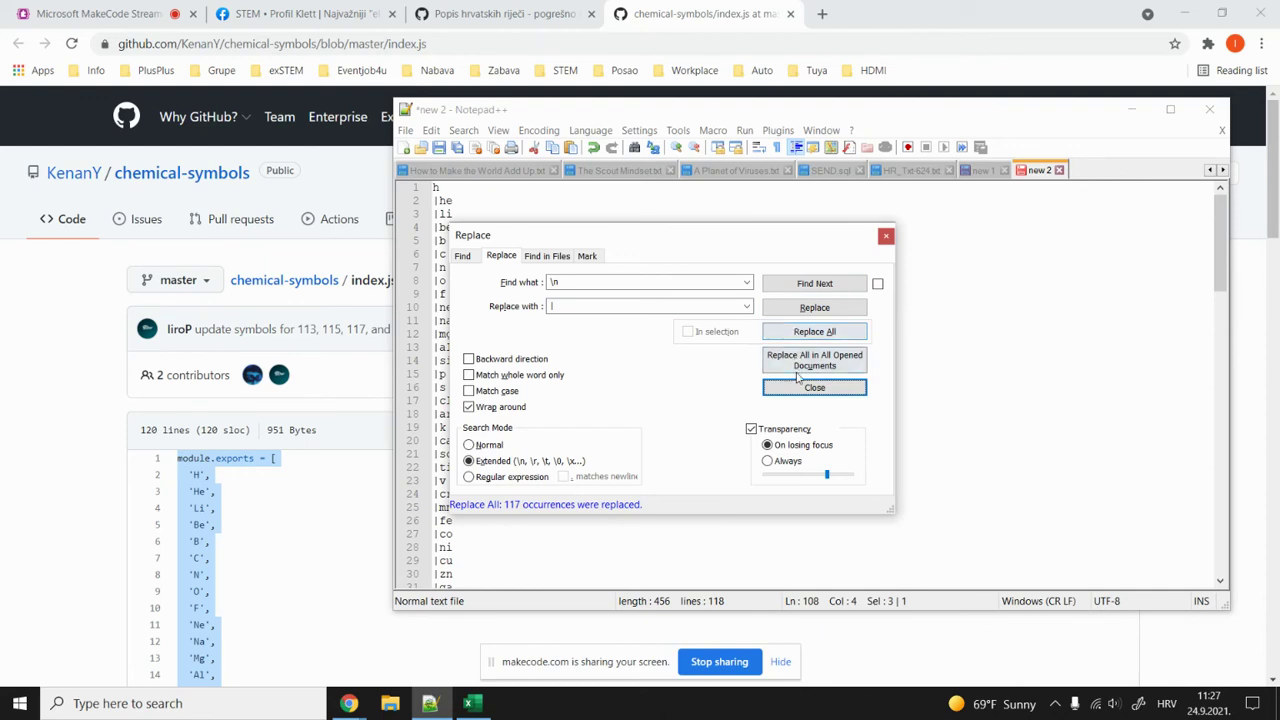
Start editing the search text "\n" of the replacement at its beginning.
{"action": "double_click", "coordinate": [553, 282]}
{"action": "left_click", "coordinate": [553, 282]}
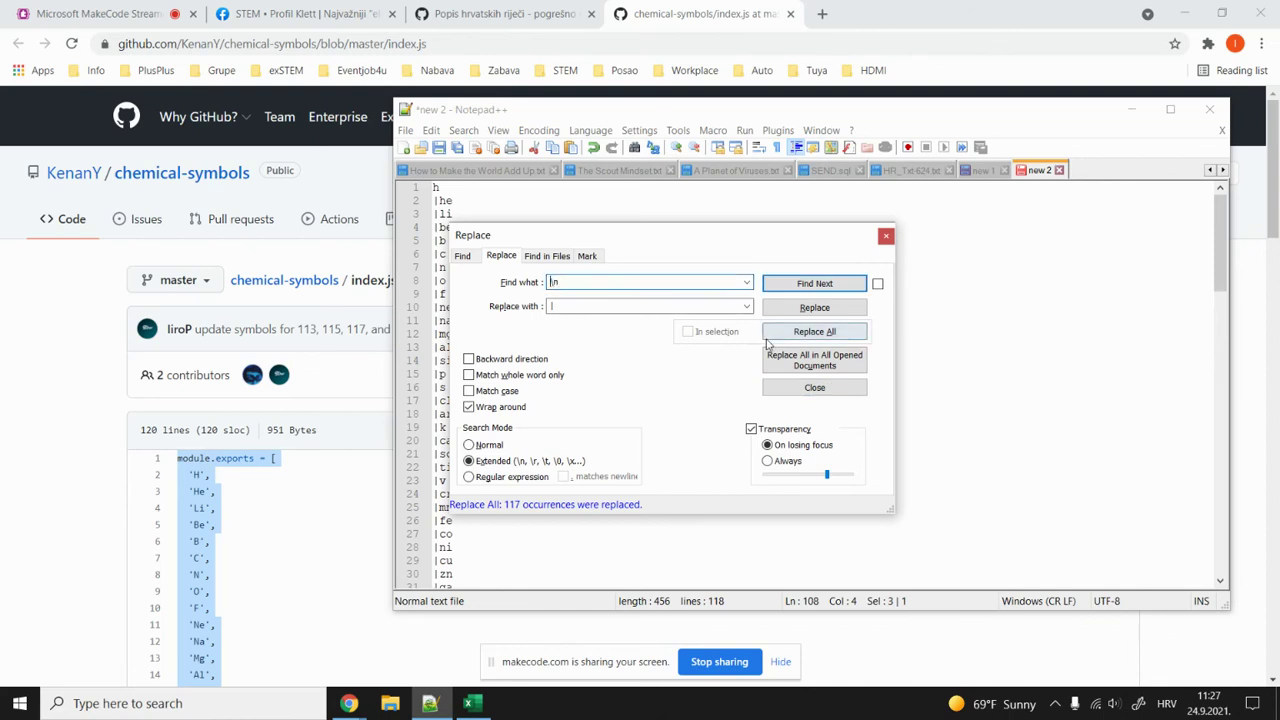